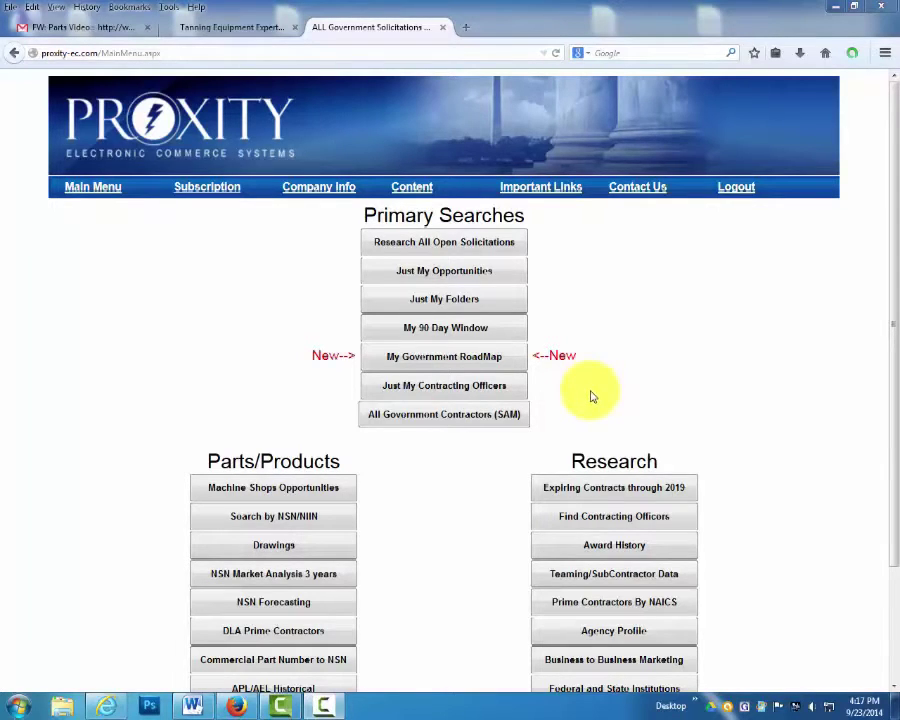
Search all open solicitations with no service code or keyword, listing DLA and staffing solicitations.
click(442, 248)
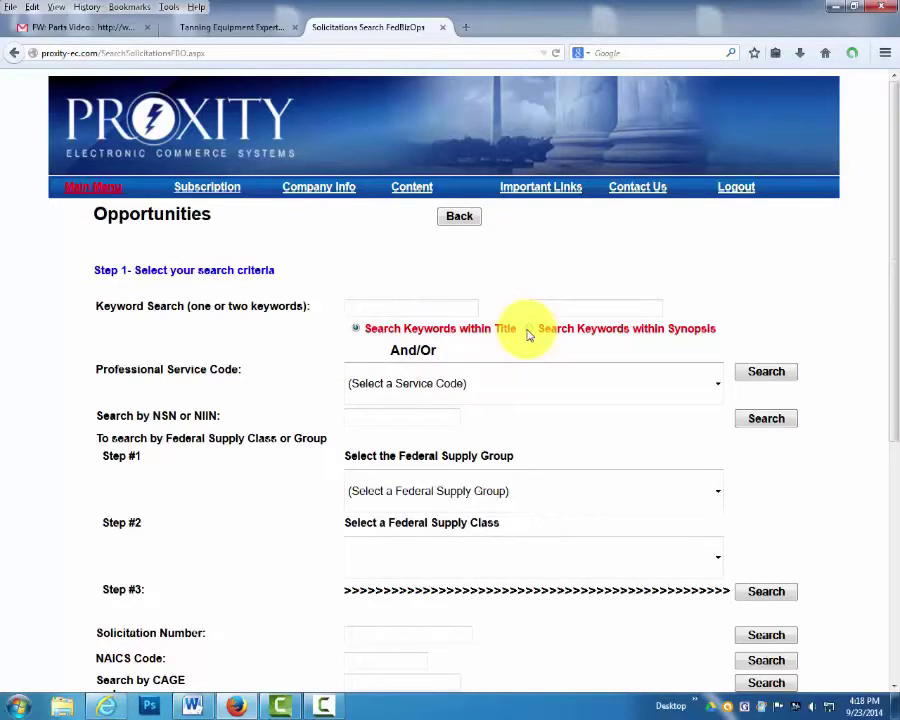
click(719, 394)
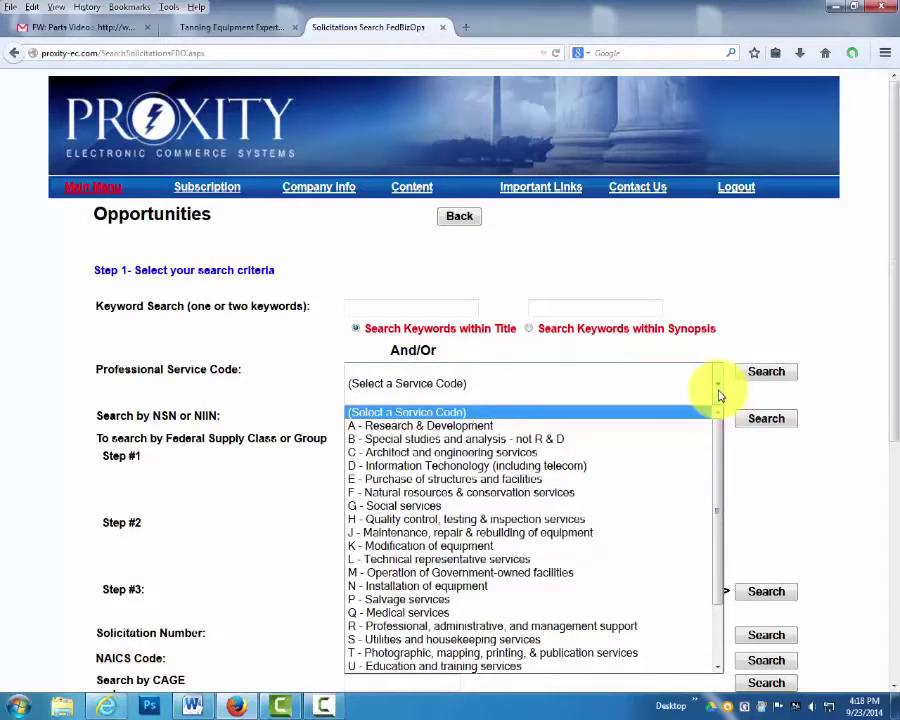
click(718, 392)
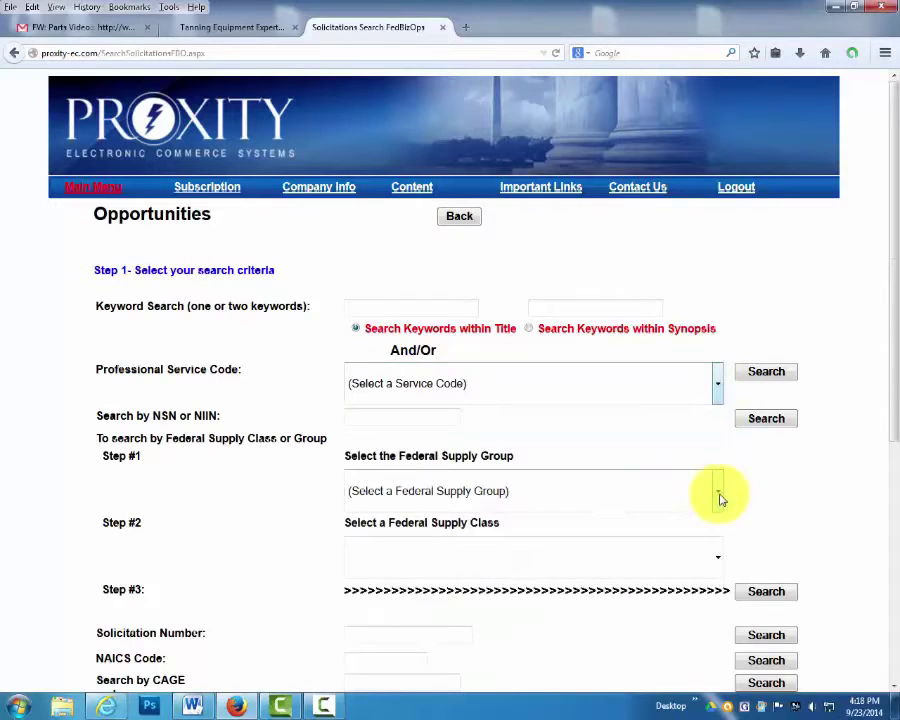
scroll(363, 467, down, 3)
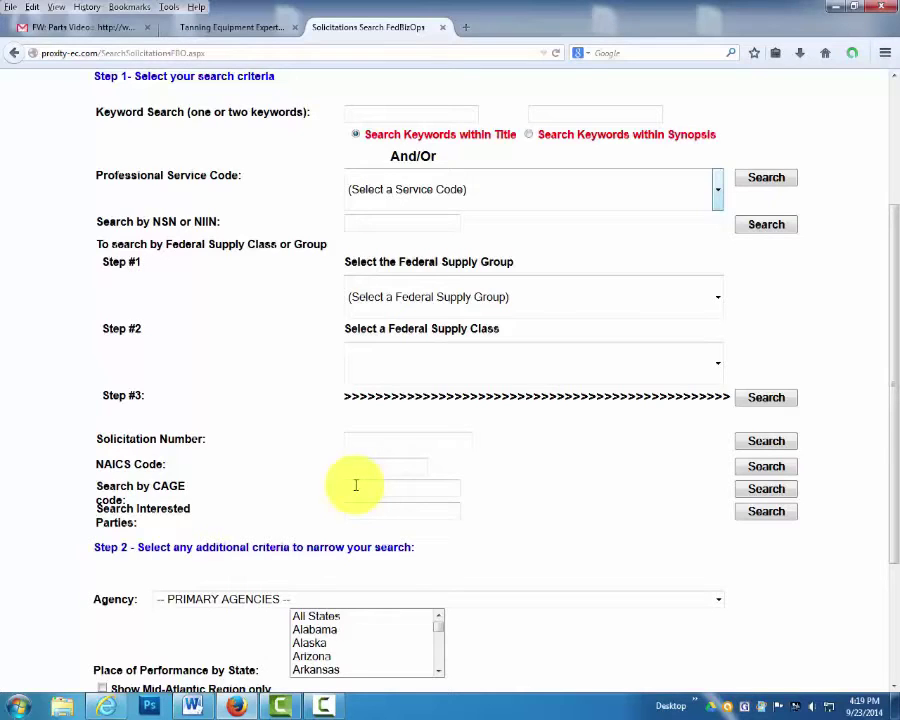
click(364, 117)
click(766, 180)
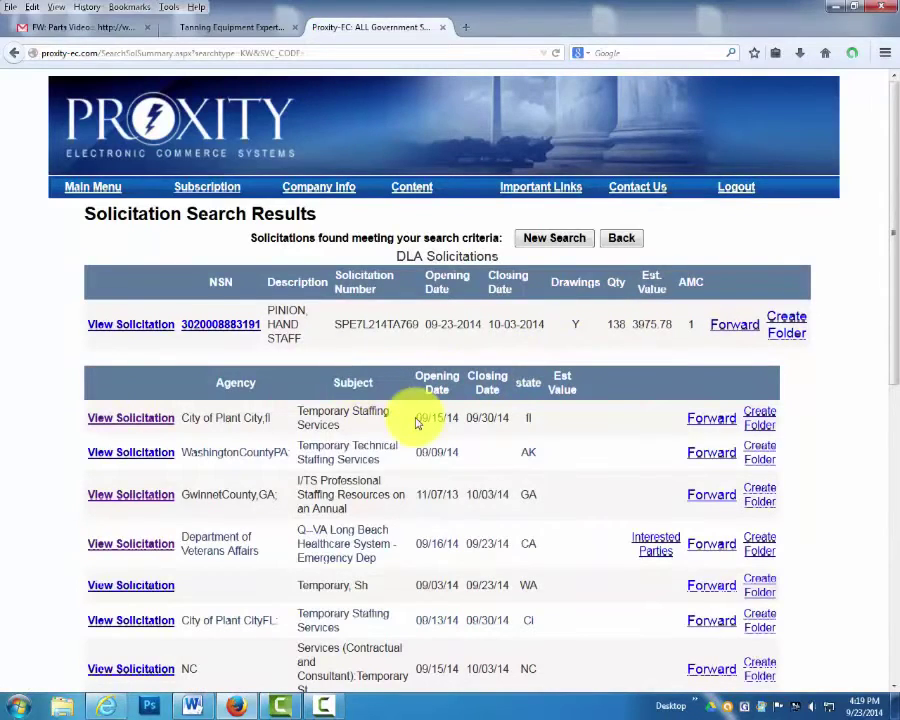
Highlight the first result's opening and closing dates and open the Veterans Affairs Long Beach solicitation.
drag(428, 418, 518, 426)
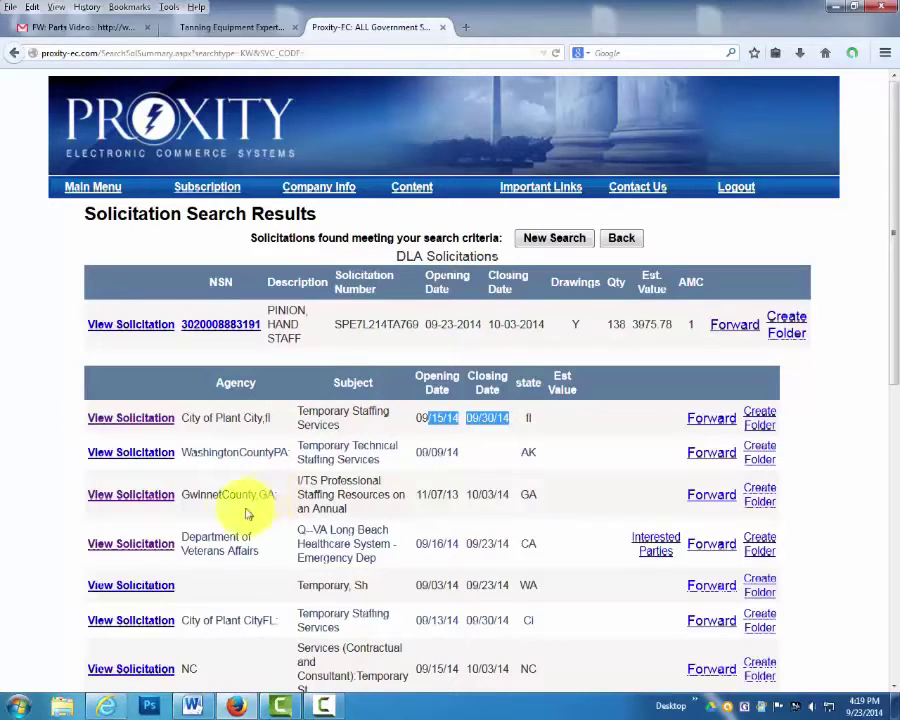
click(121, 546)
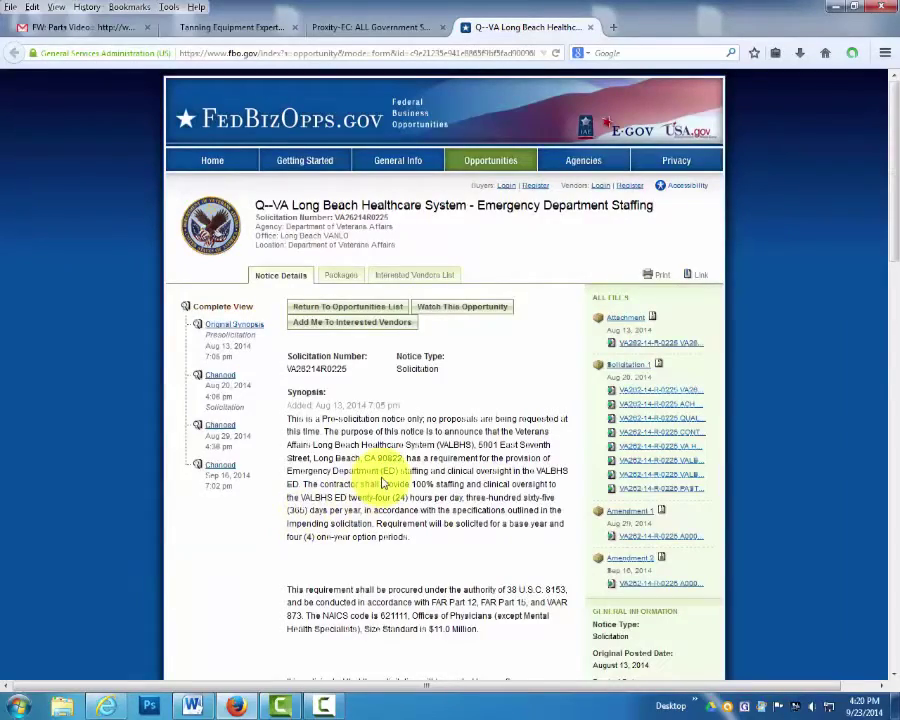
Highlight the FedBizOpps notice's point of contact, then close the solicitation tab.
scroll(381, 484, down, 20)
triple_click(377, 494)
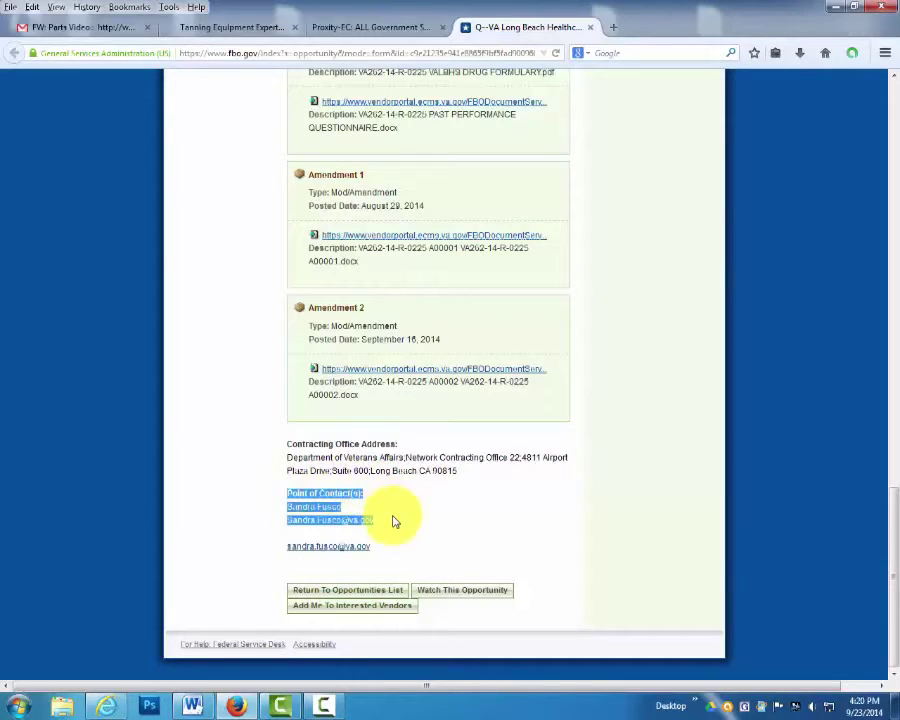
key(ctrl+w)
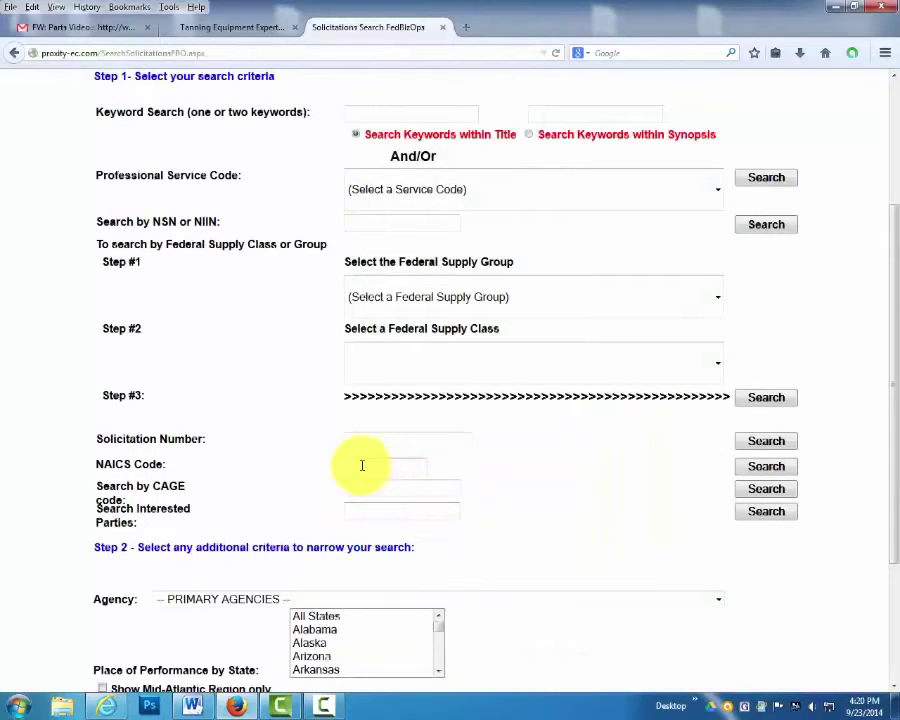
Search open solicitations by NAICS code 541611.
text(541611)
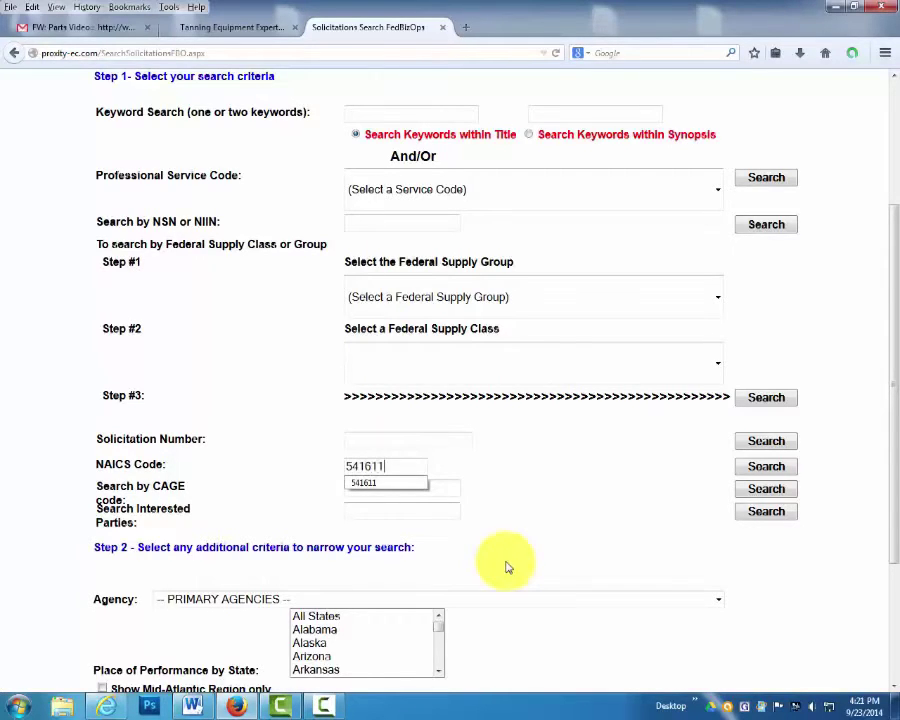
click(765, 467)
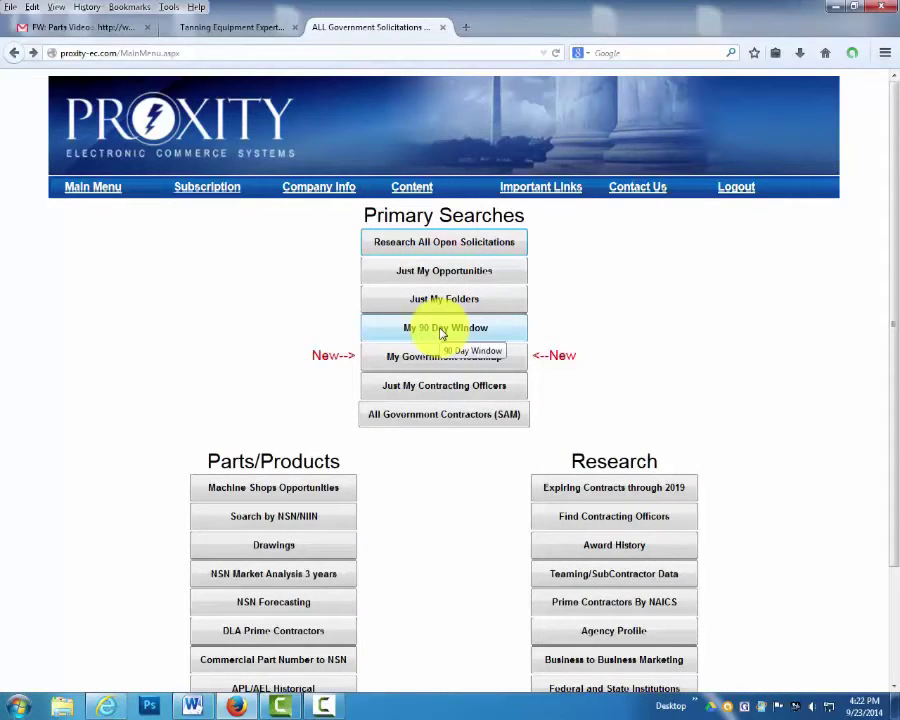
Open the 90-day keyword business plan report and view the 67 agencies for Staffing.
click(441, 330)
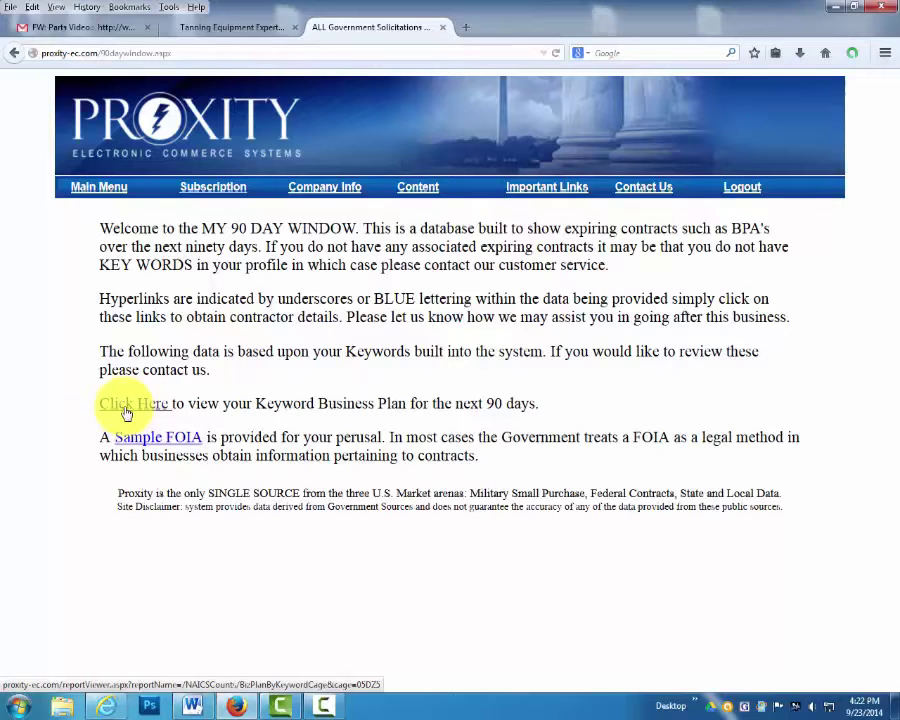
click(125, 408)
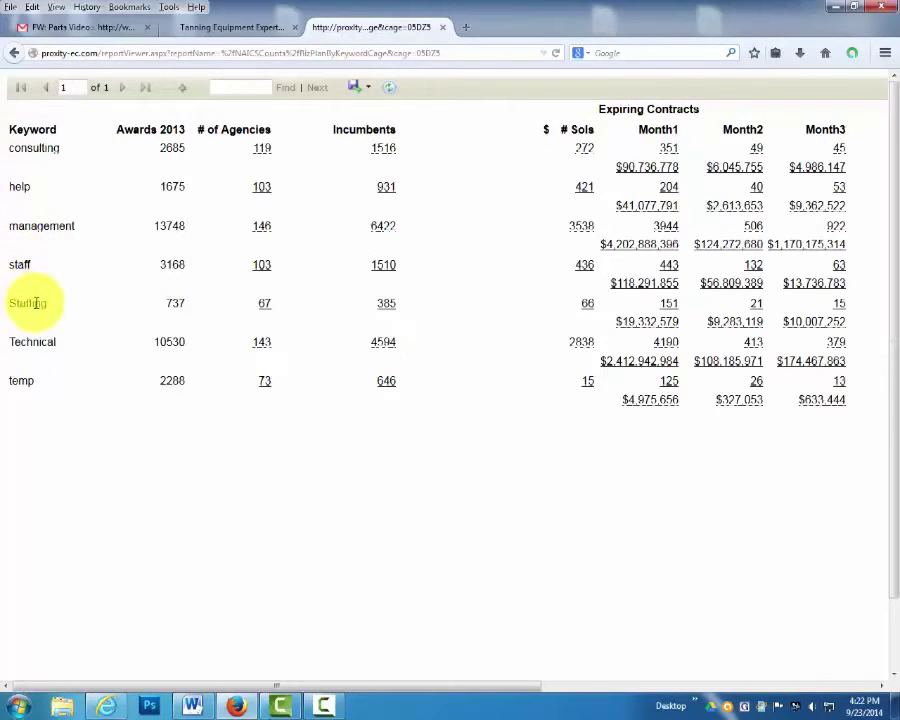
click(266, 306)
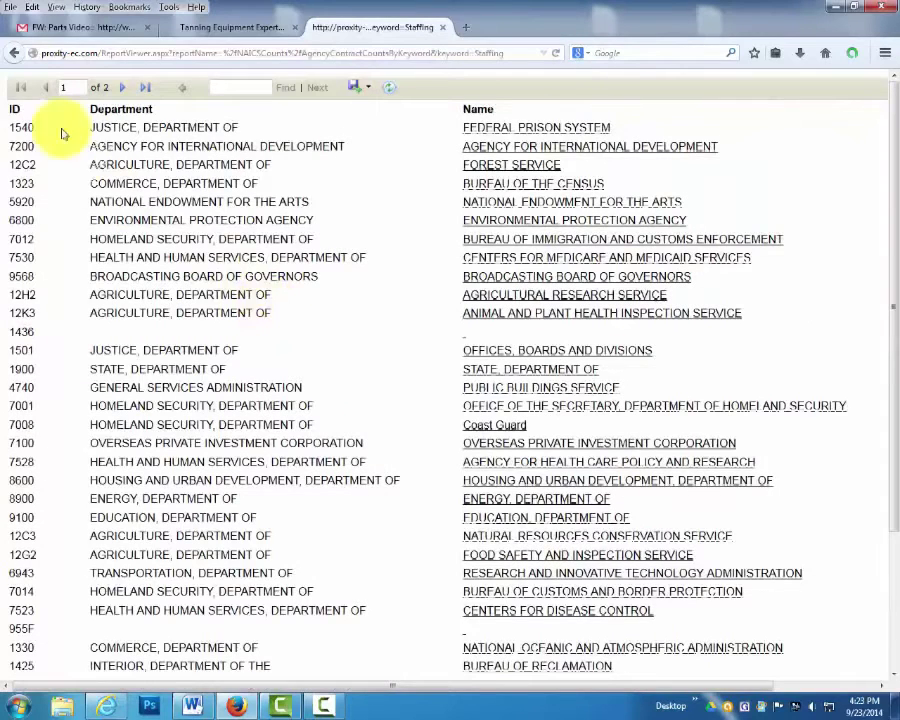
click(14, 52)
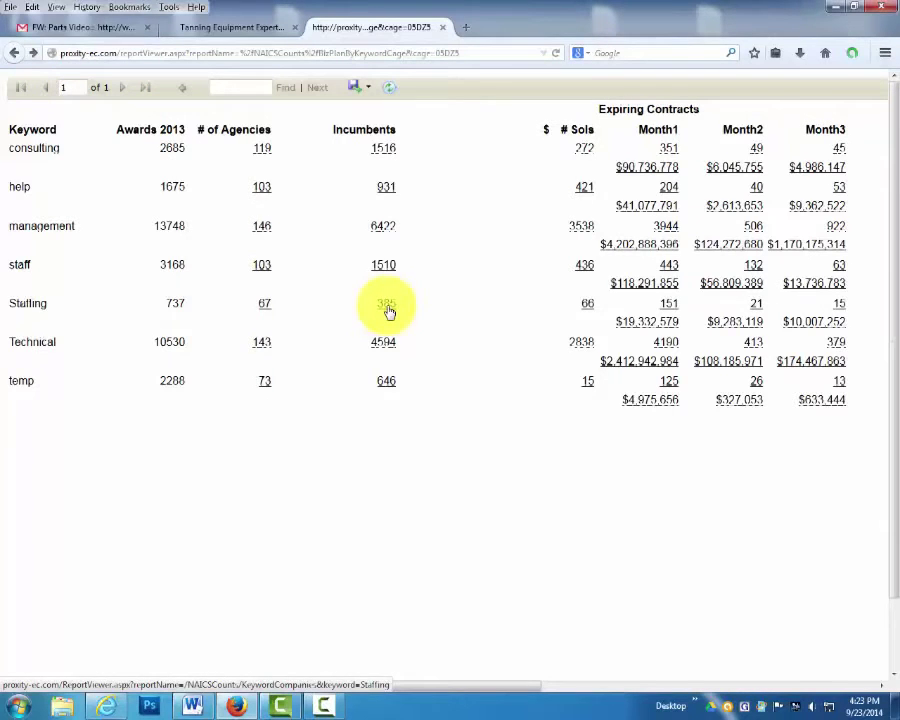
List Staffing incumbent vendors and view the CAGE 061T0 Spectrum Healthcare Resources record.
click(387, 306)
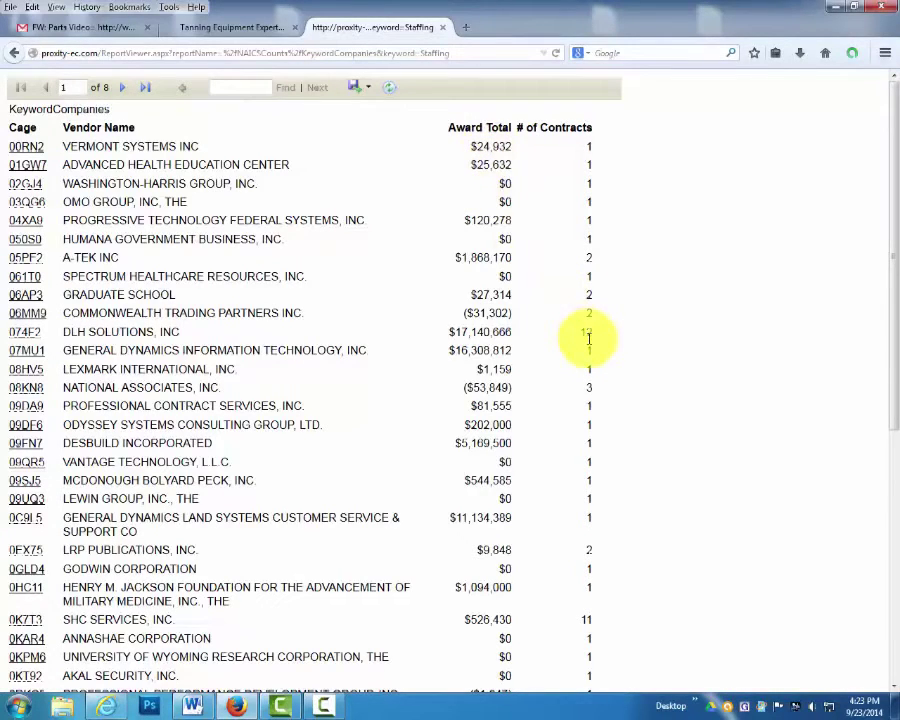
click(25, 276)
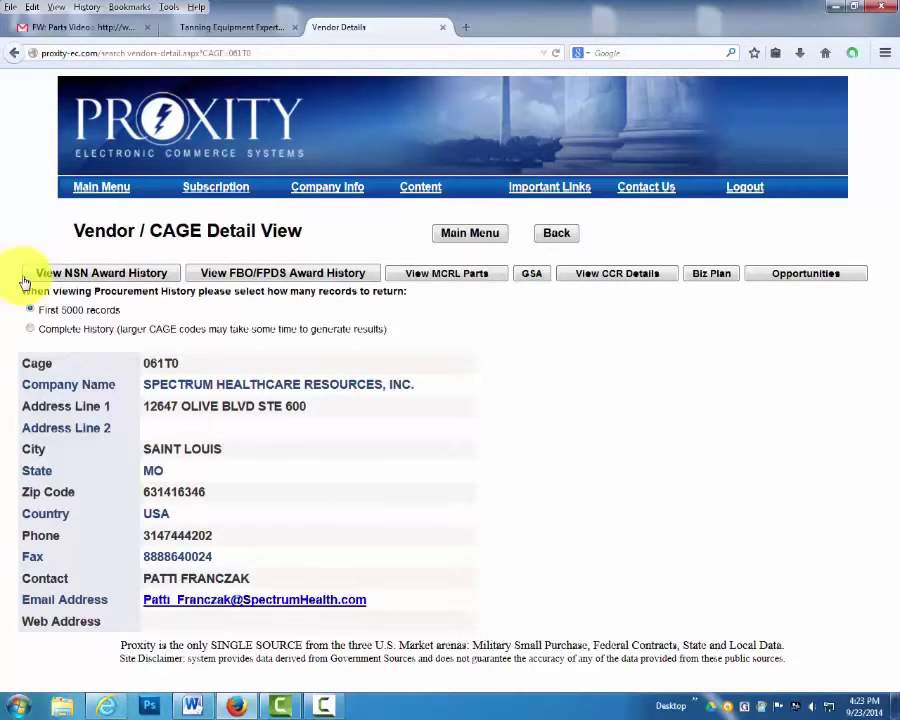
key(alt+Left)
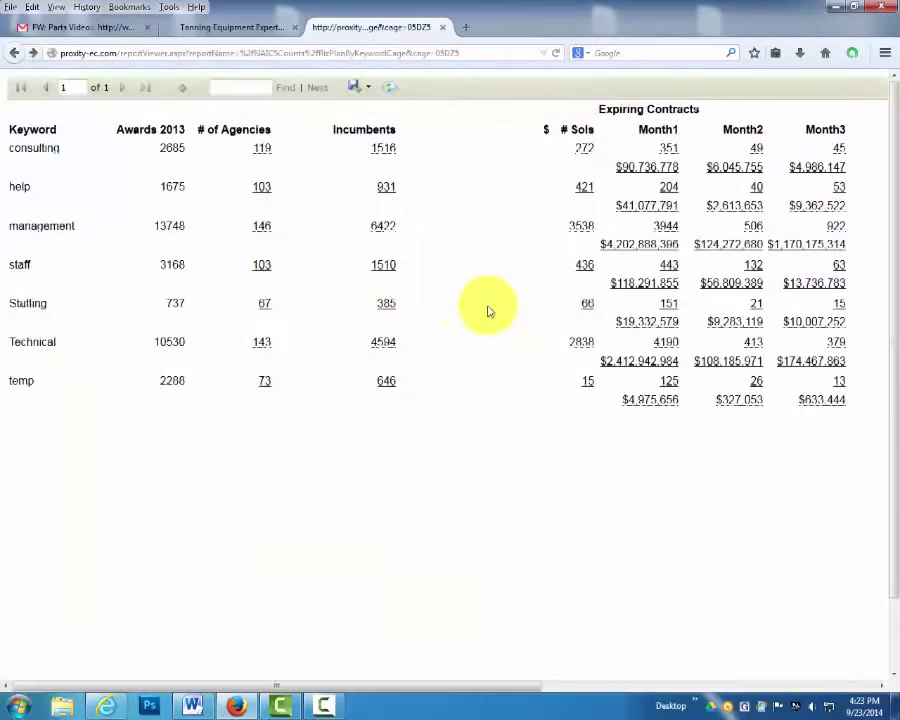
List Staffing open solicitations and the award history for Staffing contracts expiring in month 1.
click(588, 306)
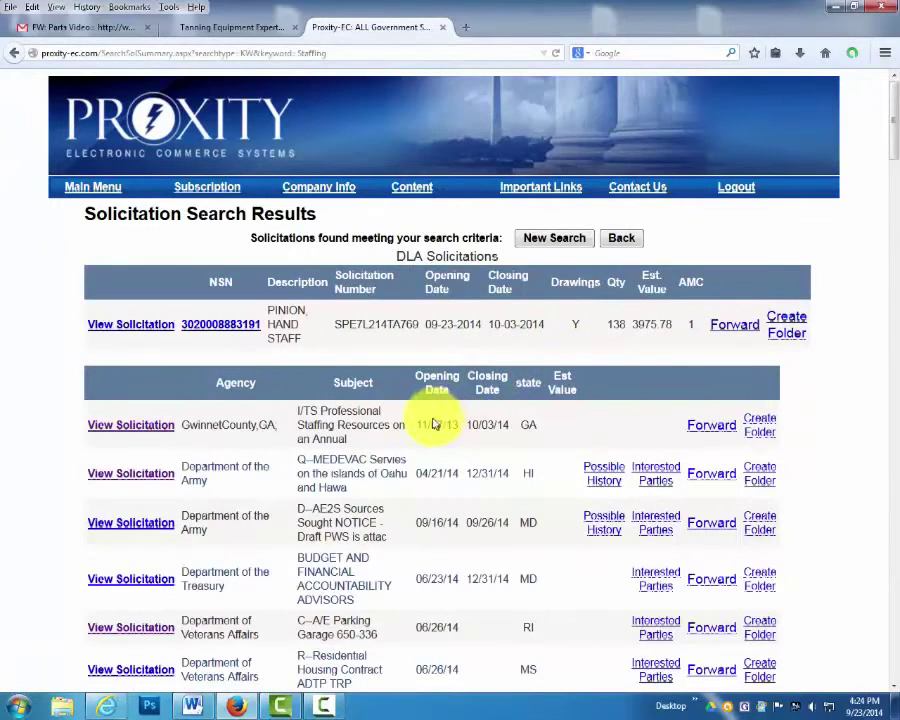
drag(418, 425, 512, 424)
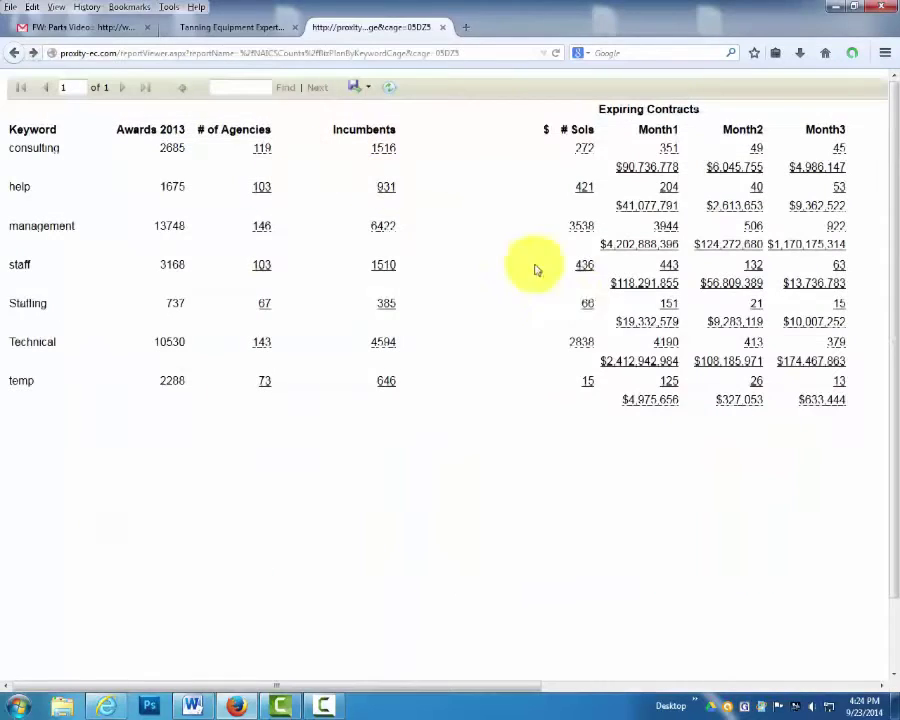
click(671, 313)
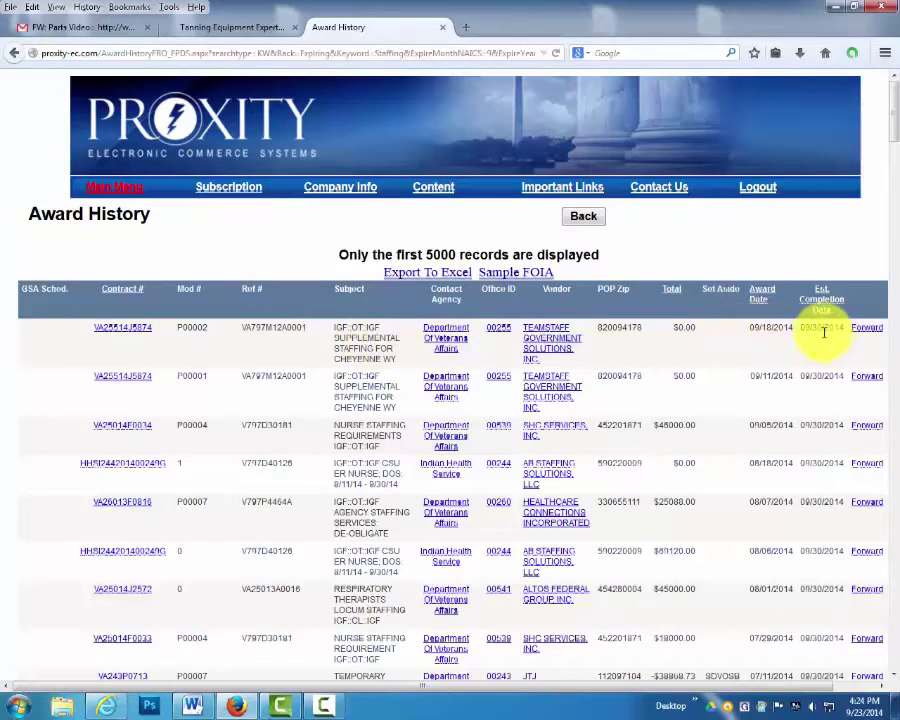
Check Department of Veterans Affairs contacts and the TEAMSTAFF vendor details, then return to the main menu.
click(443, 338)
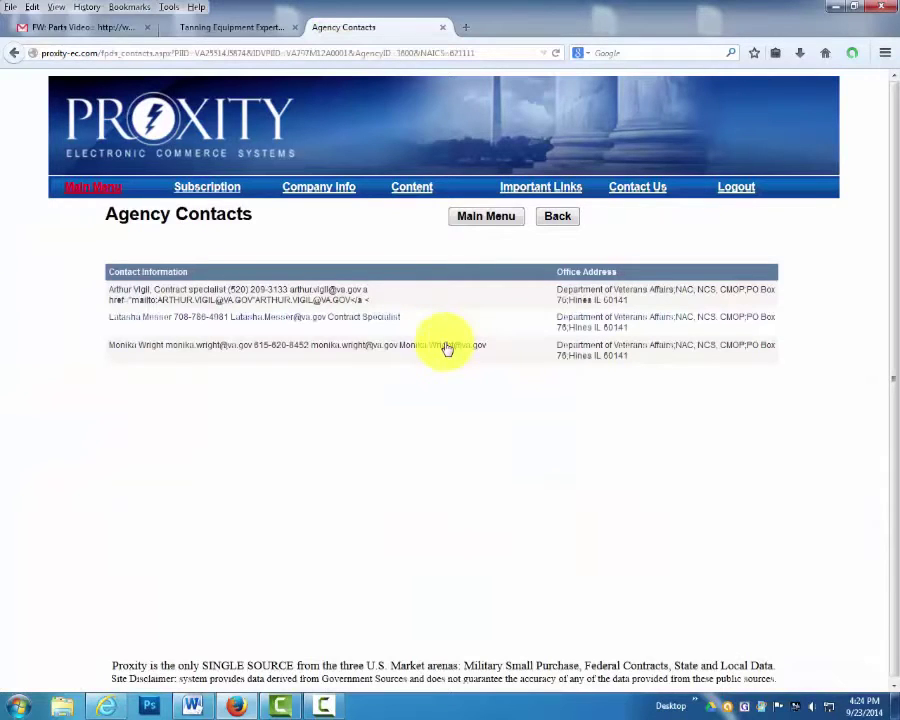
key(alt+Left)
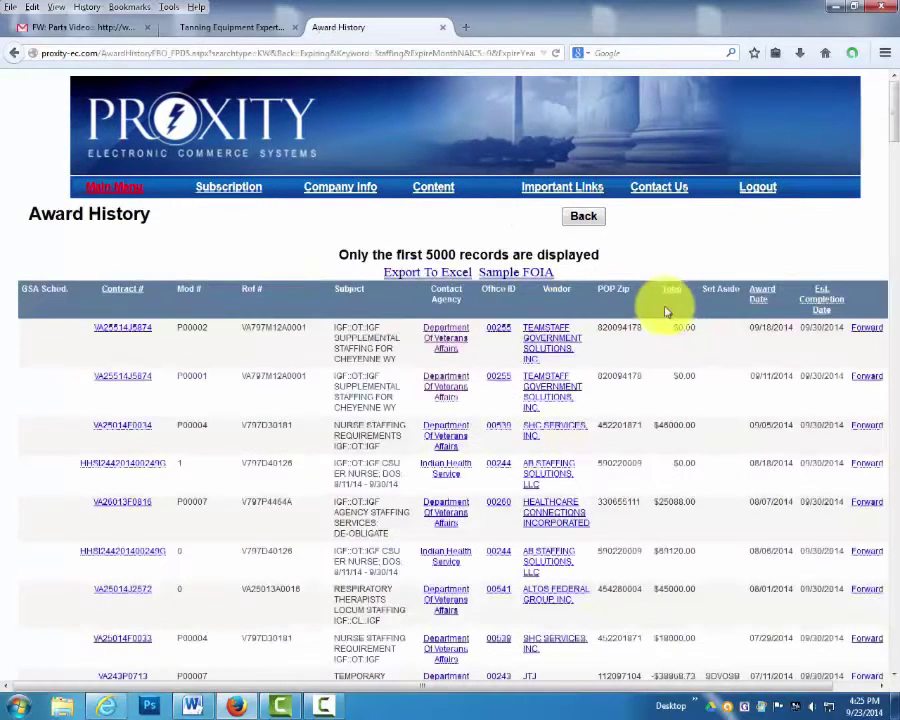
click(551, 348)
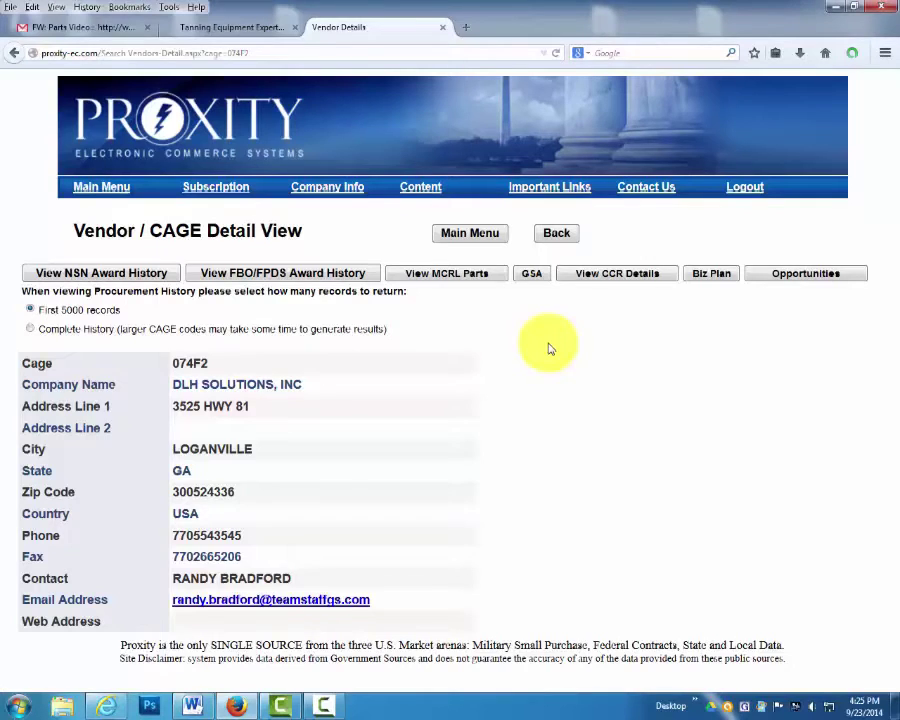
key(alt+Home)
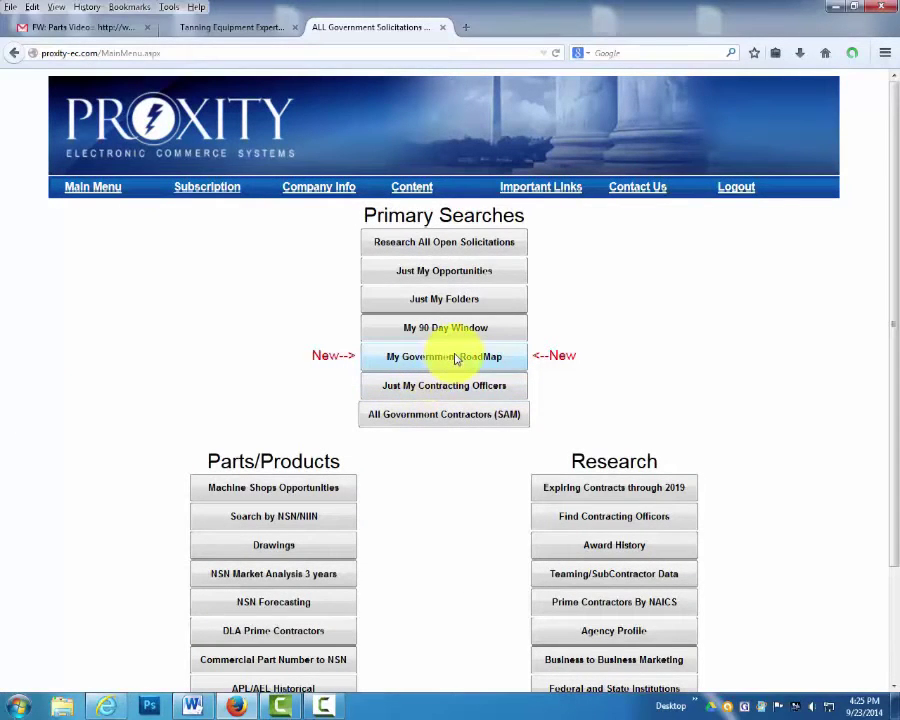
Open the government roadmap report and the MATRIX NEW WORLD ENGINEERING GSA schedule vendor record.
click(457, 360)
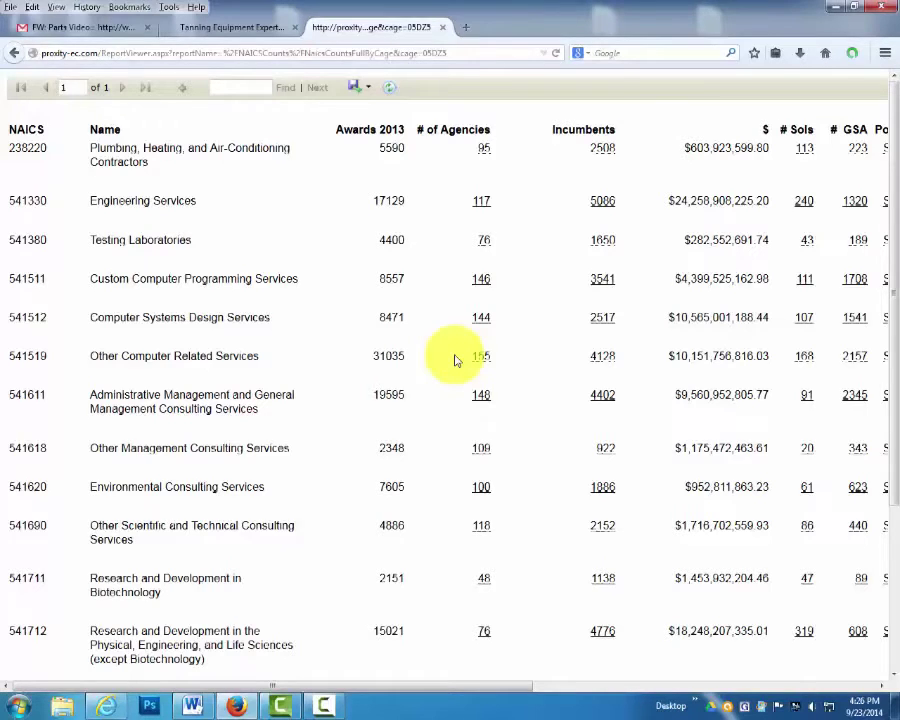
drag(404, 688, 797, 708)
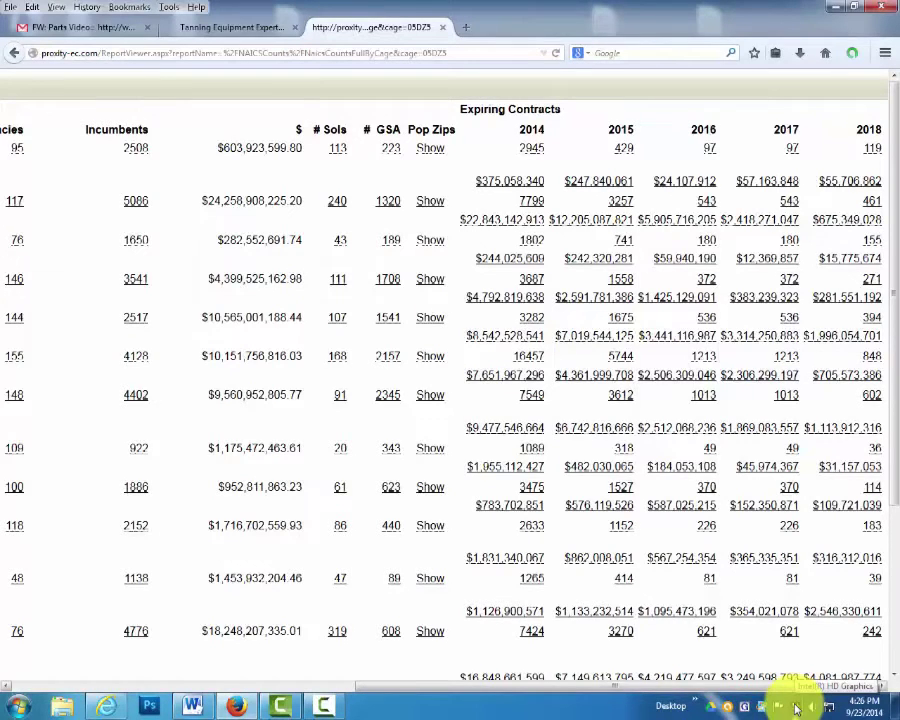
scroll(445, 645, left, 10)
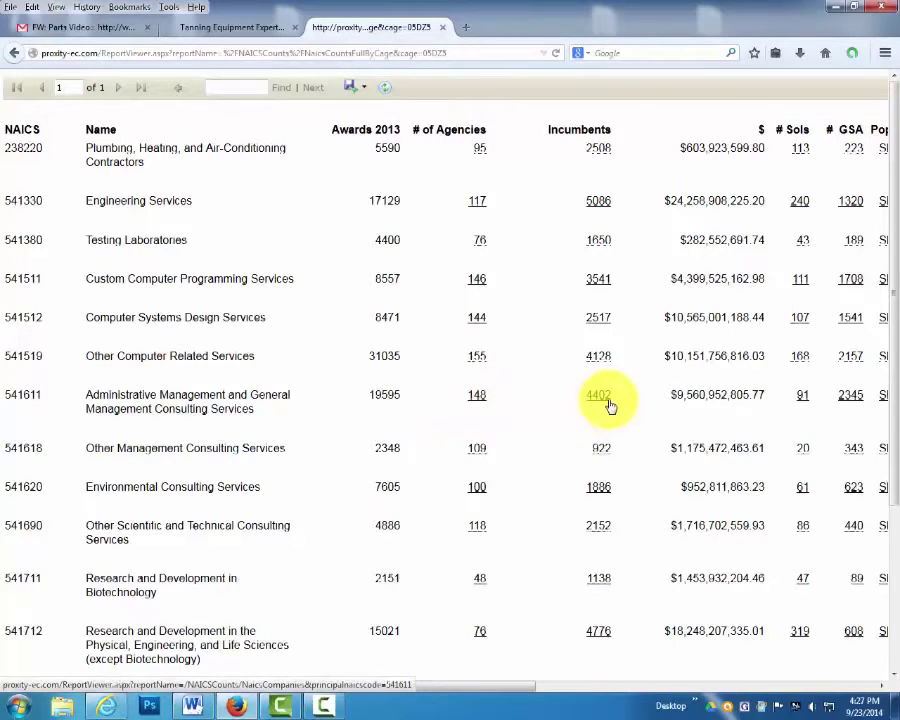
click(852, 401)
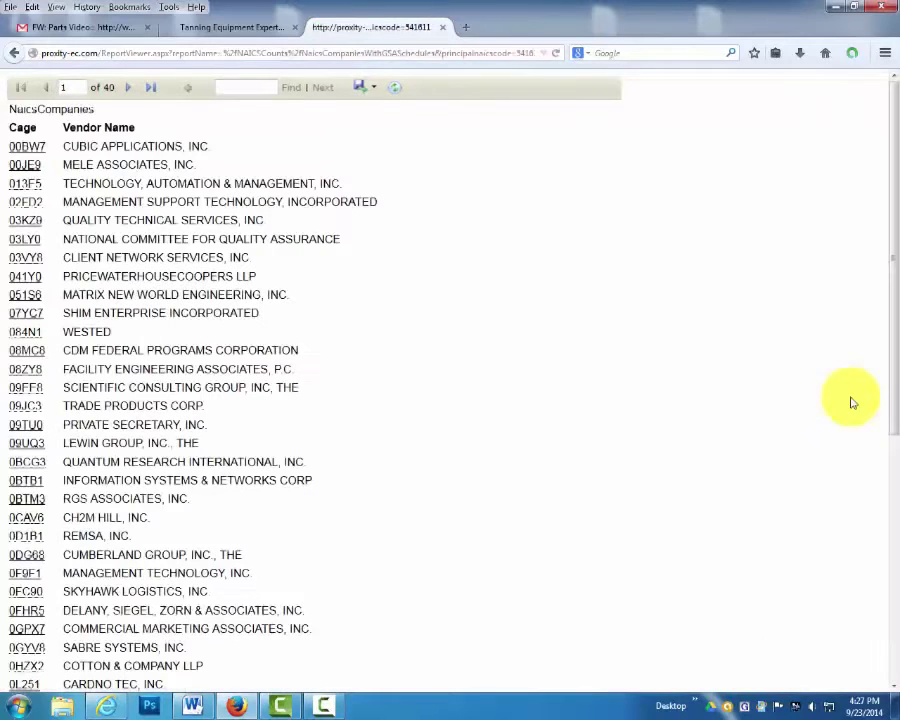
click(27, 295)
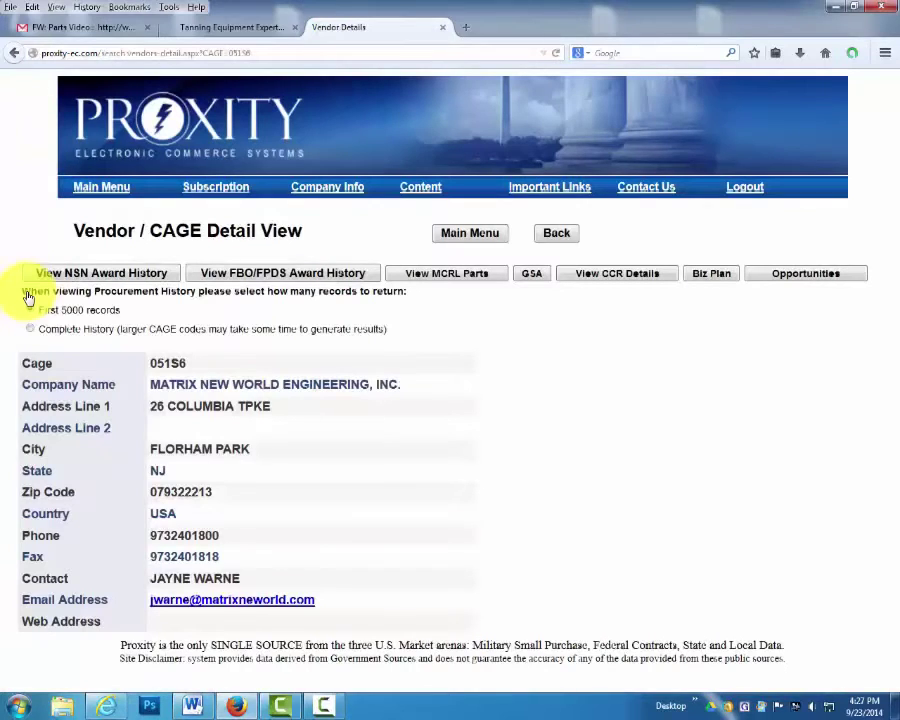
click(12, 53)
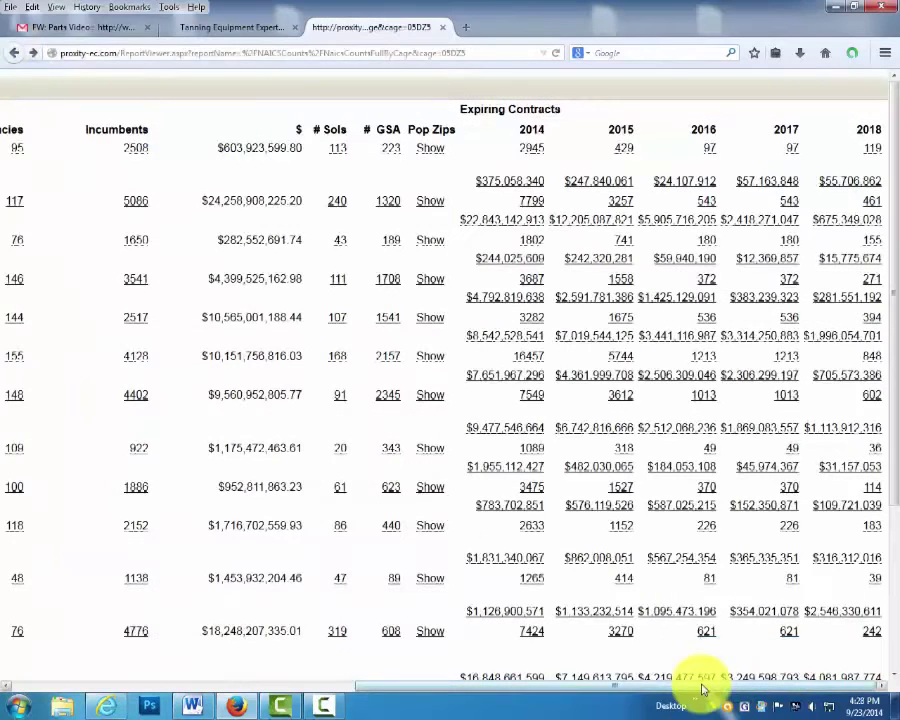
Review 2015 expiring awards and the My Contracting Officers list for NAICS 541611.
click(598, 486)
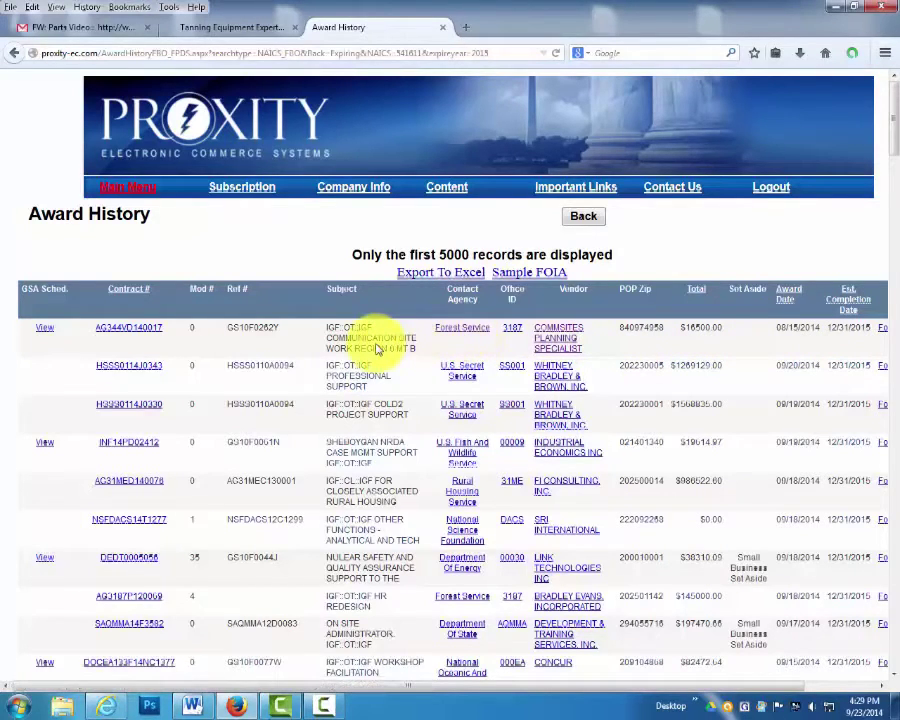
click(14, 53)
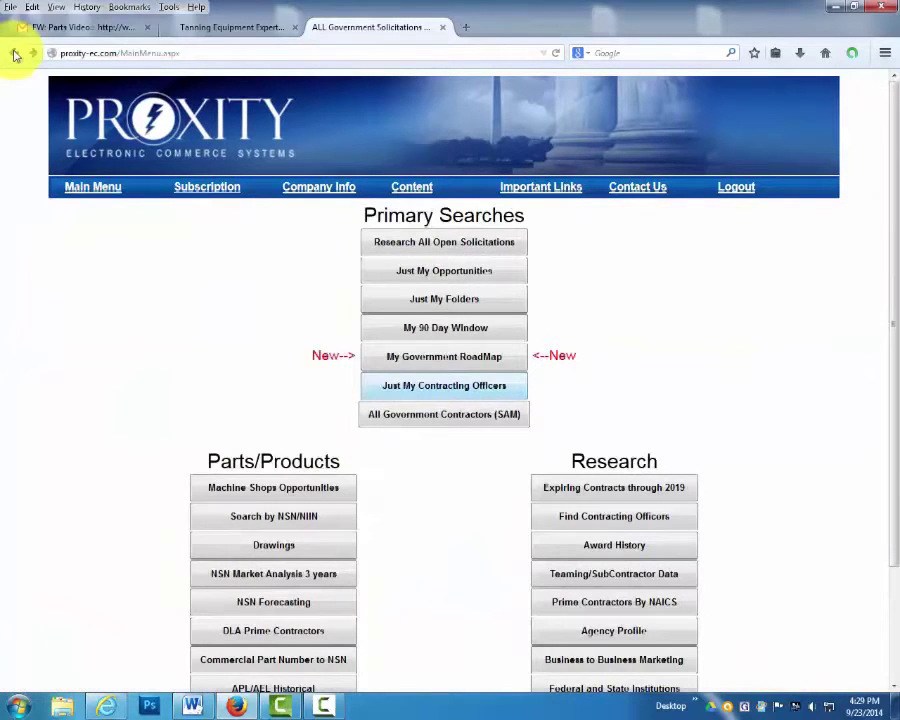
click(449, 387)
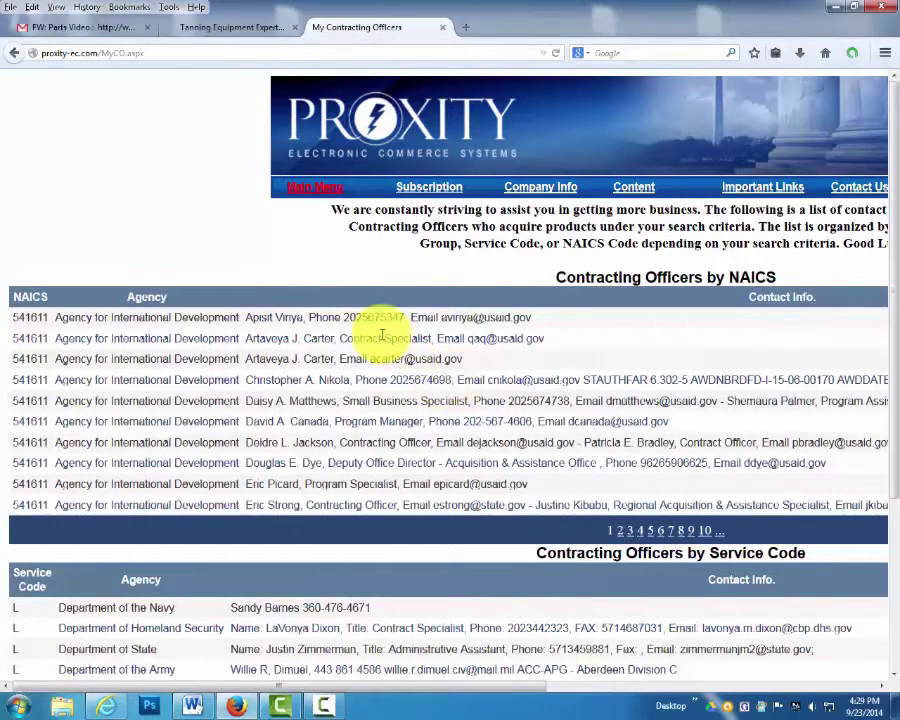
key(alt+Left)
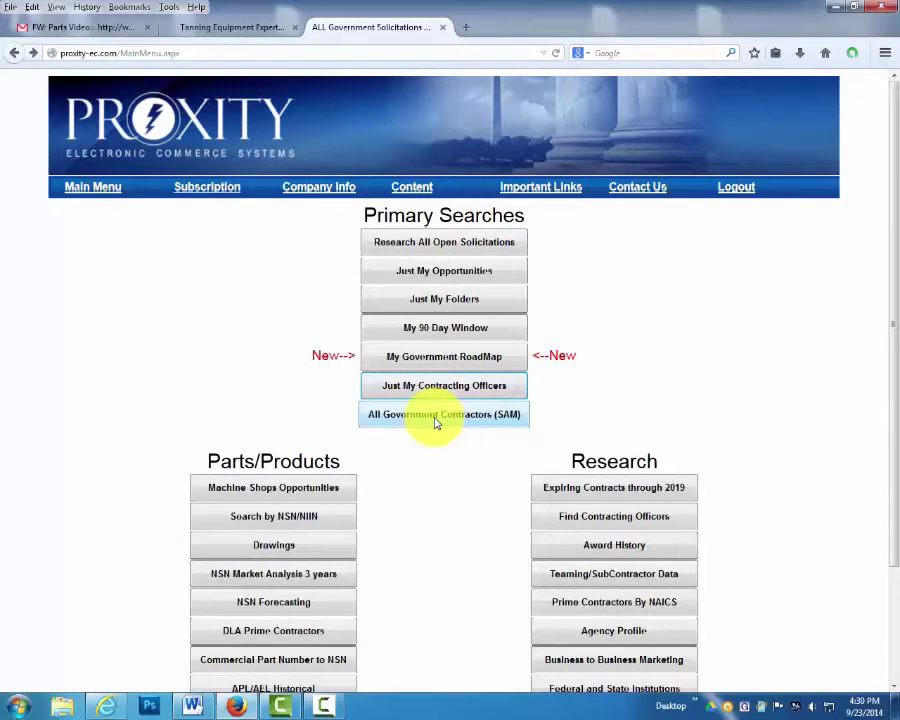
Search all government contractors by NAICS 541611 and view the first listed company's details.
click(435, 422)
click(455, 267)
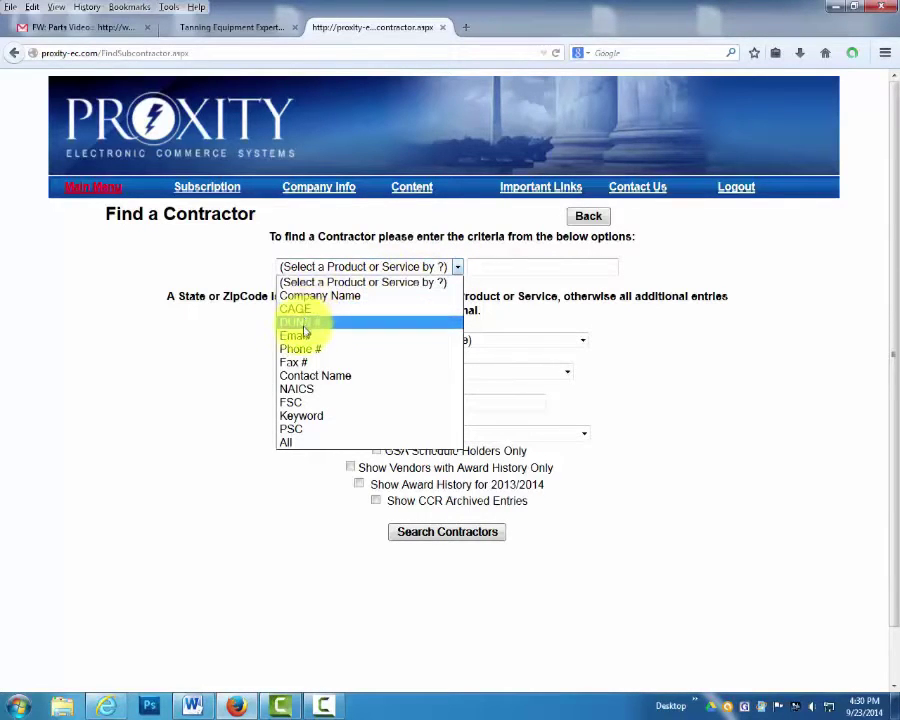
click(305, 390)
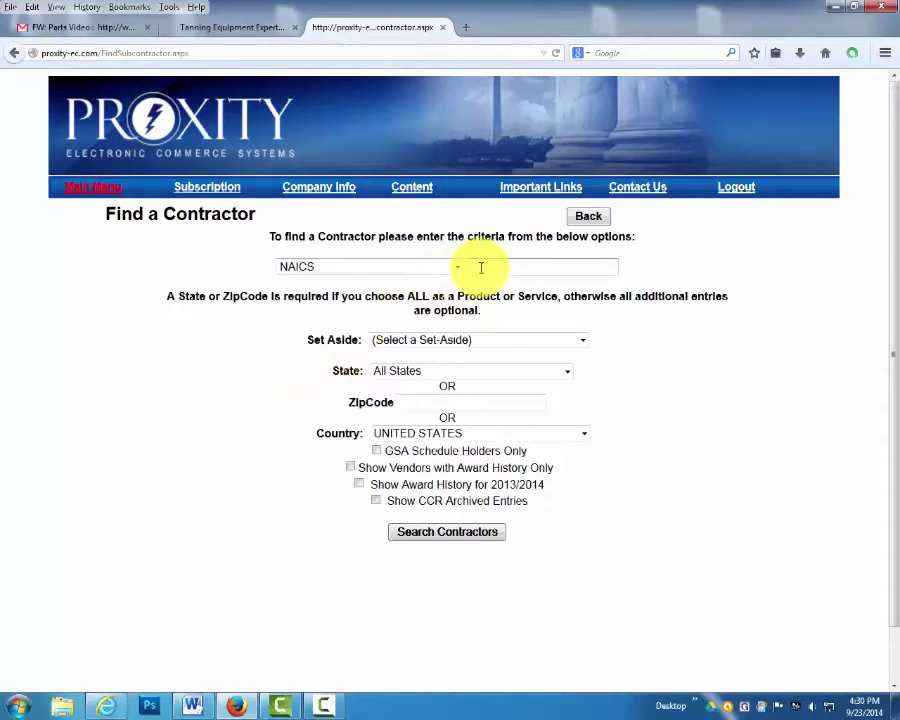
text(541611)
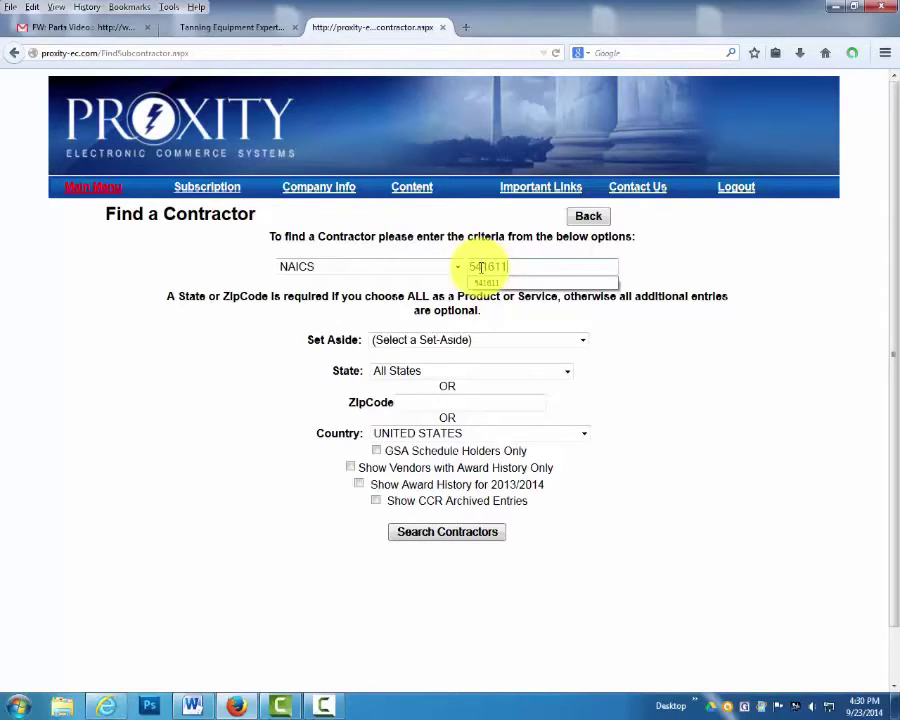
click(449, 533)
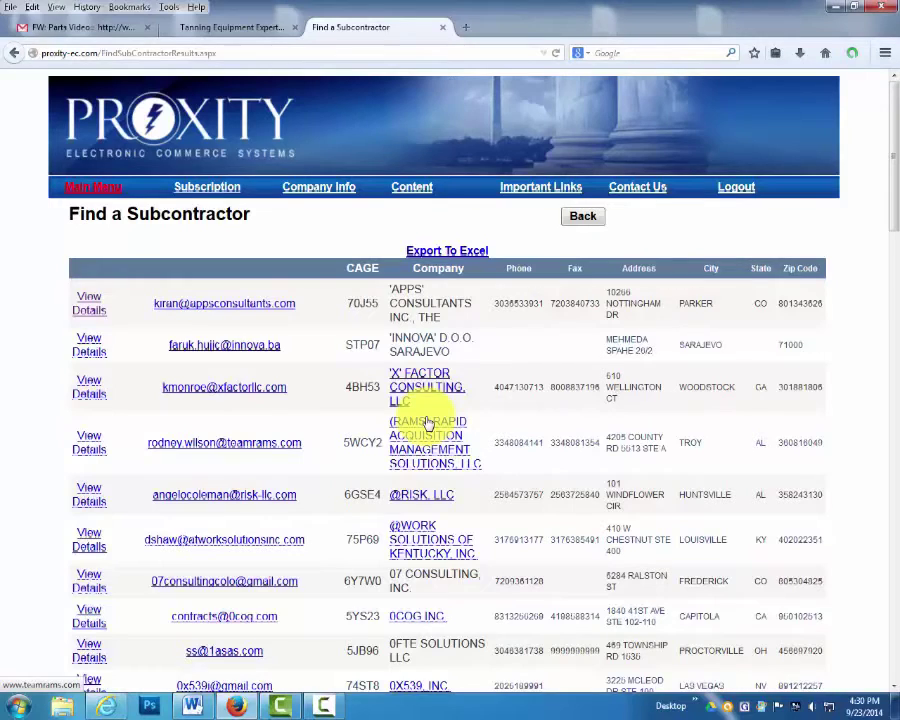
click(95, 306)
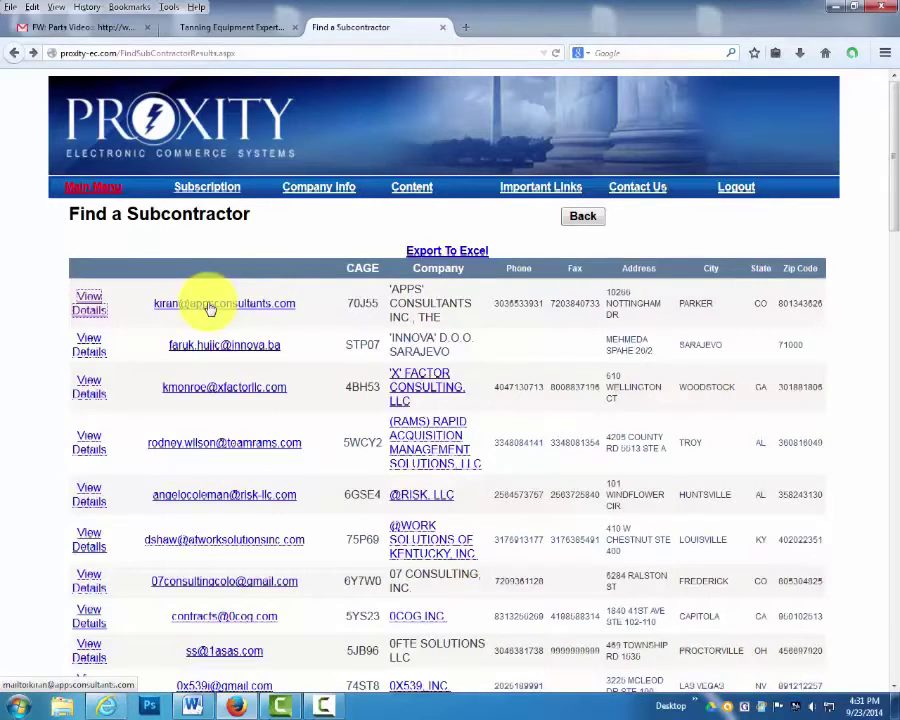
key(alt+Left)
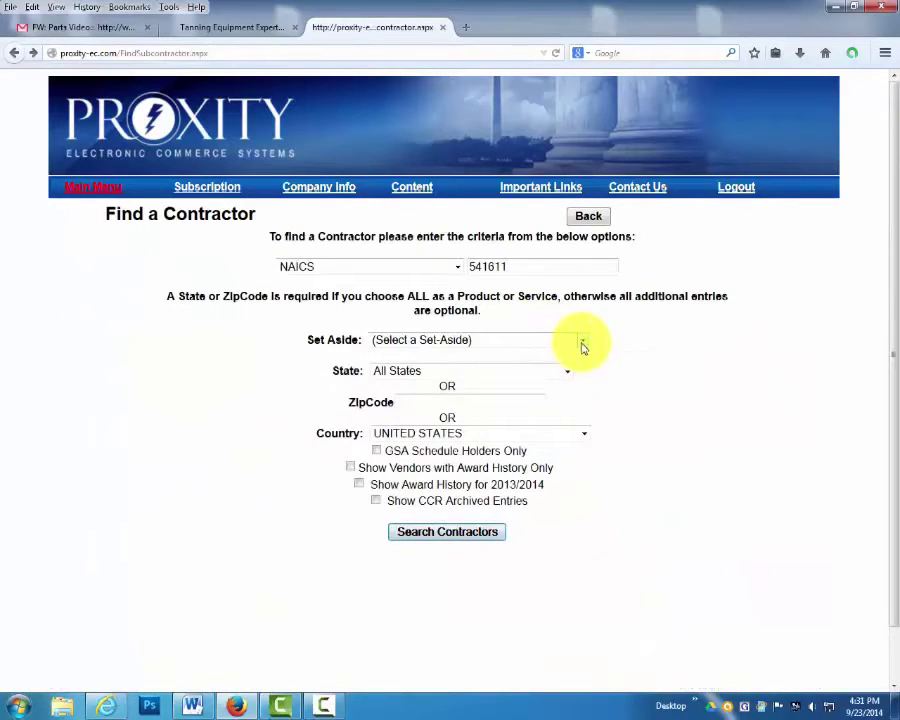
Rerun the NAICS 541611 contractor search limited to the Service-disabled Veteran-owned set-aside.
click(582, 342)
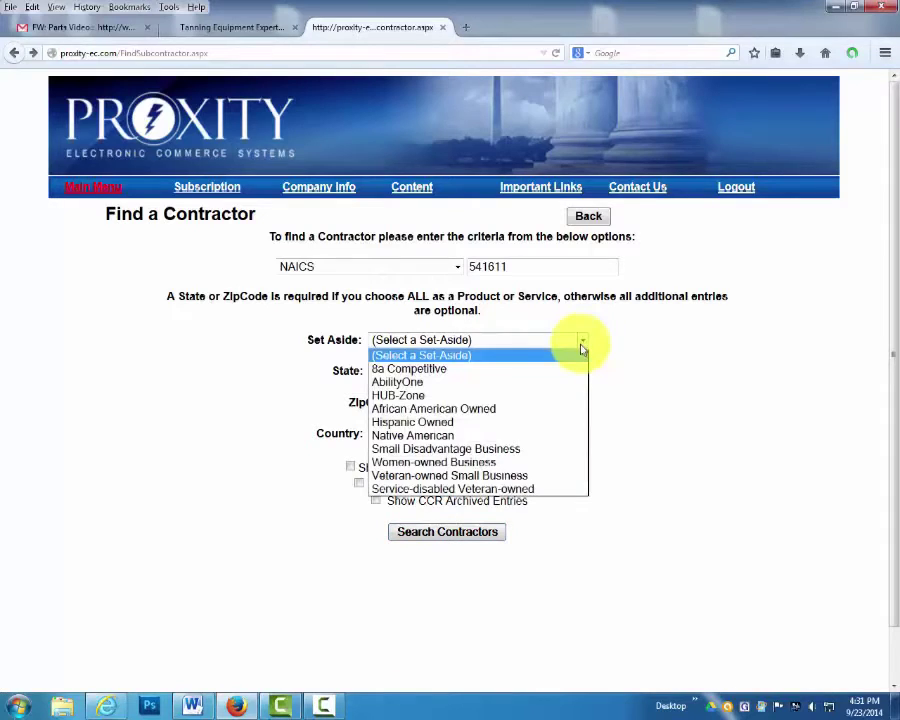
click(508, 489)
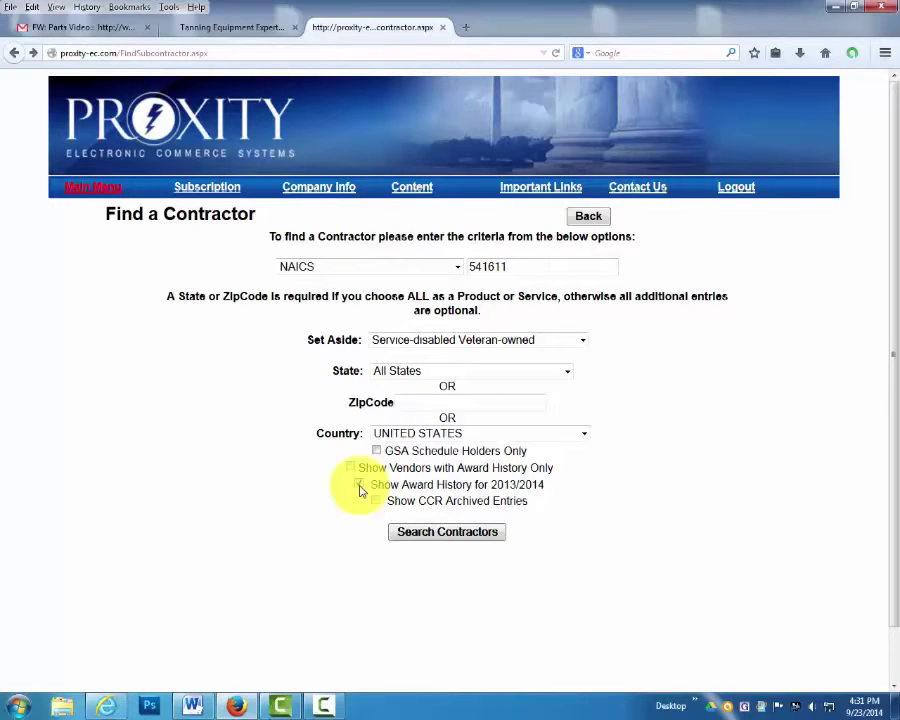
click(456, 532)
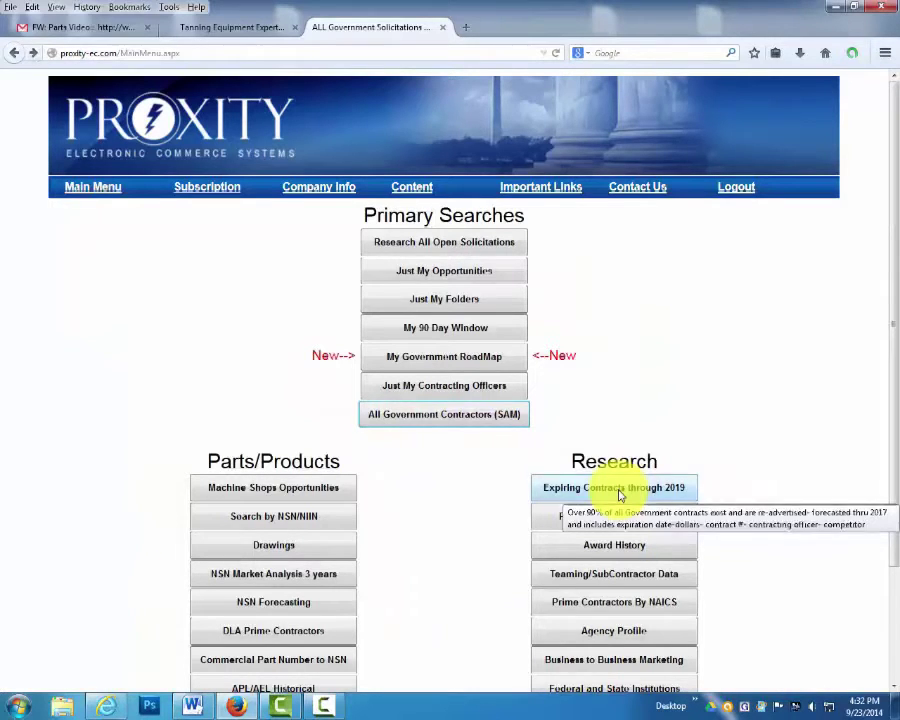
Search expiring contracts for keyword 'staffing' in 2015, then return to the blank search form.
click(619, 491)
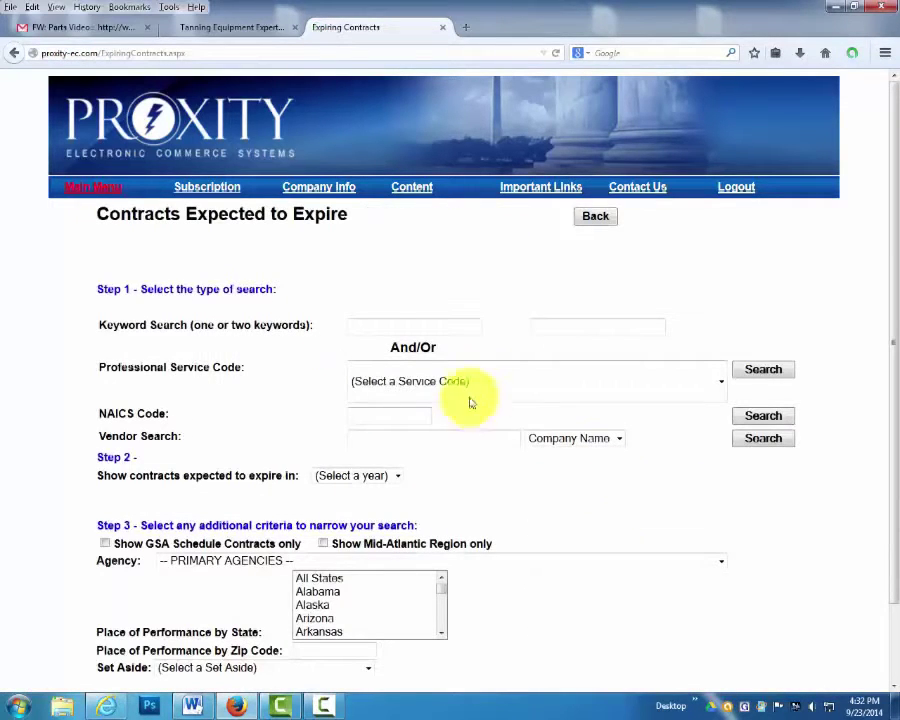
click(371, 328)
text(s)
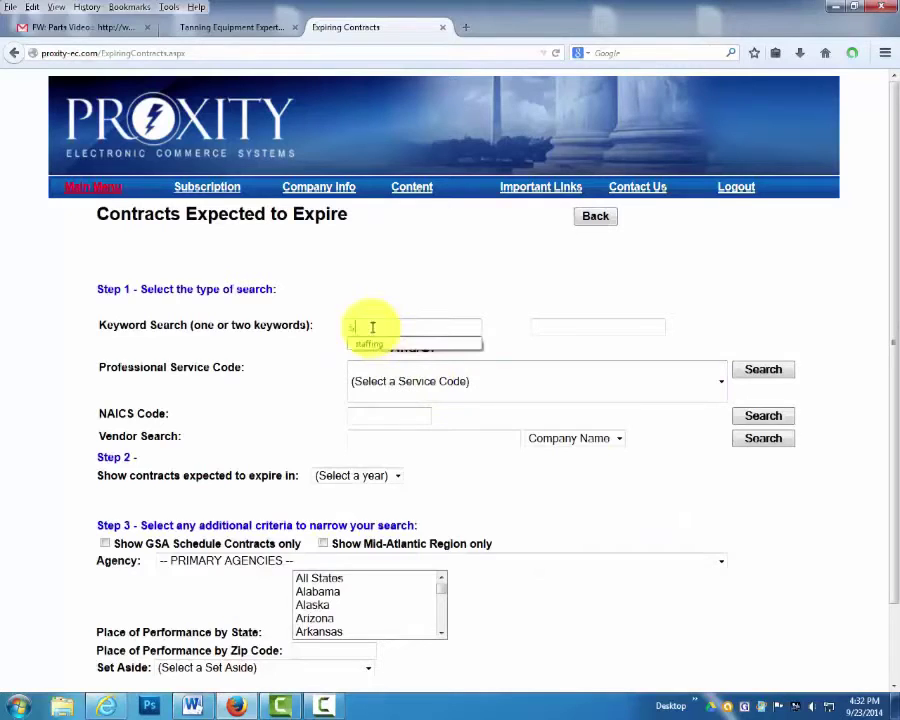
click(374, 348)
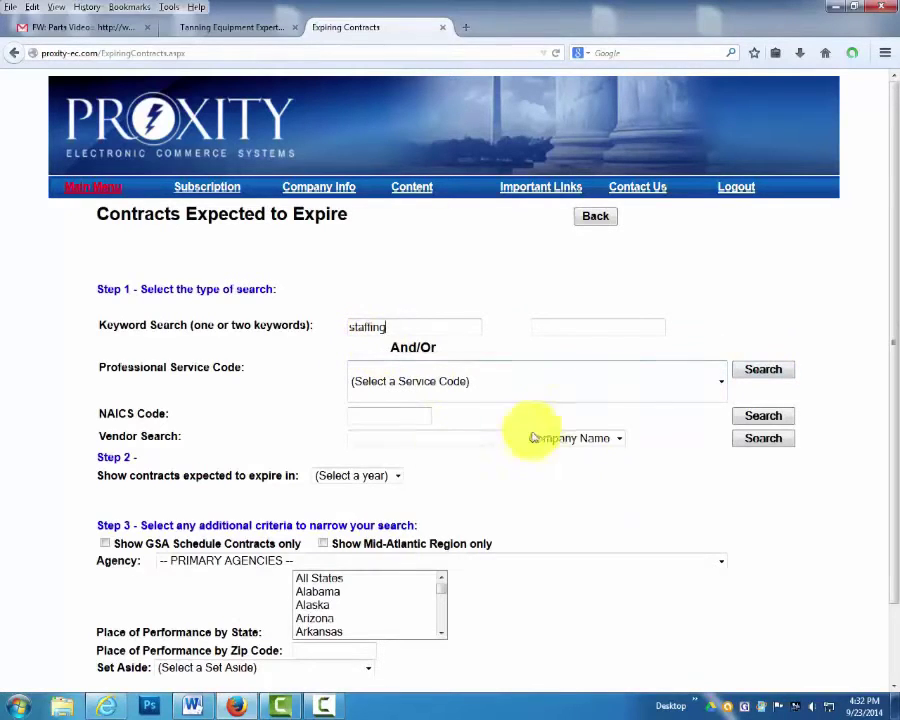
click(397, 477)
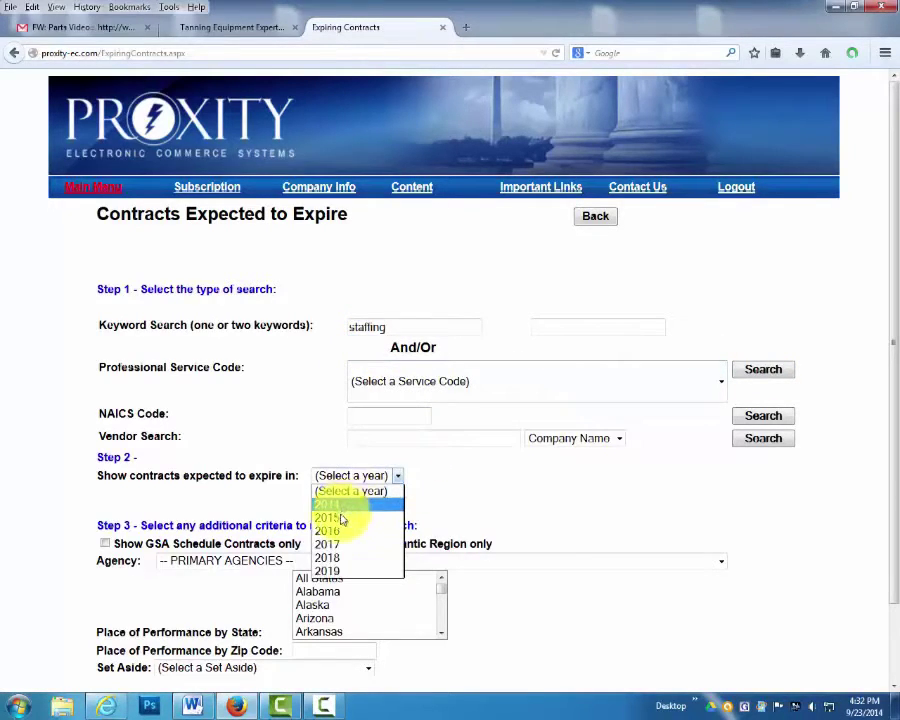
click(340, 517)
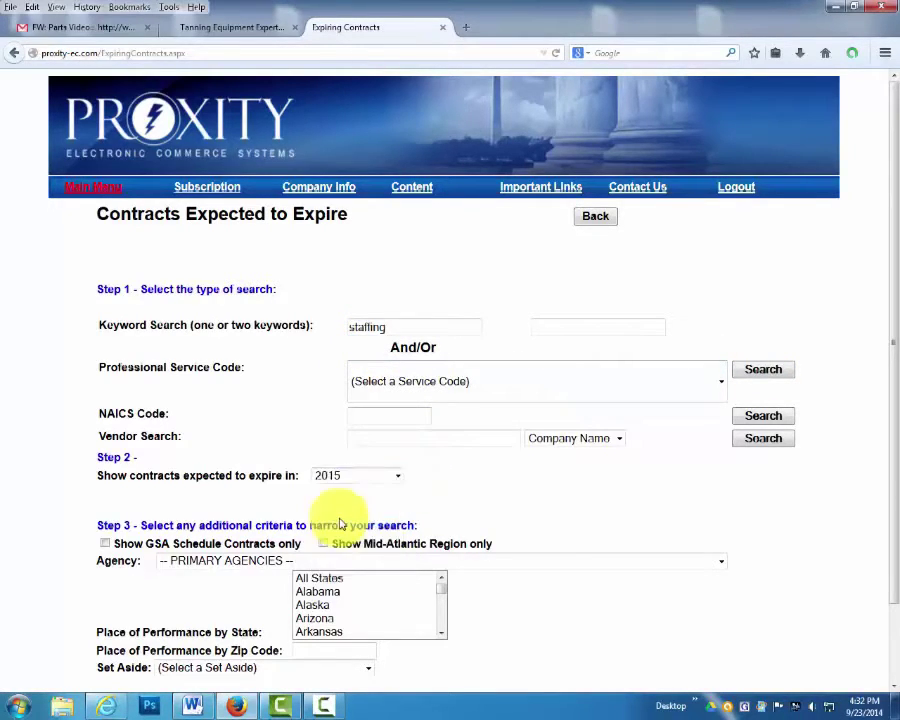
click(757, 371)
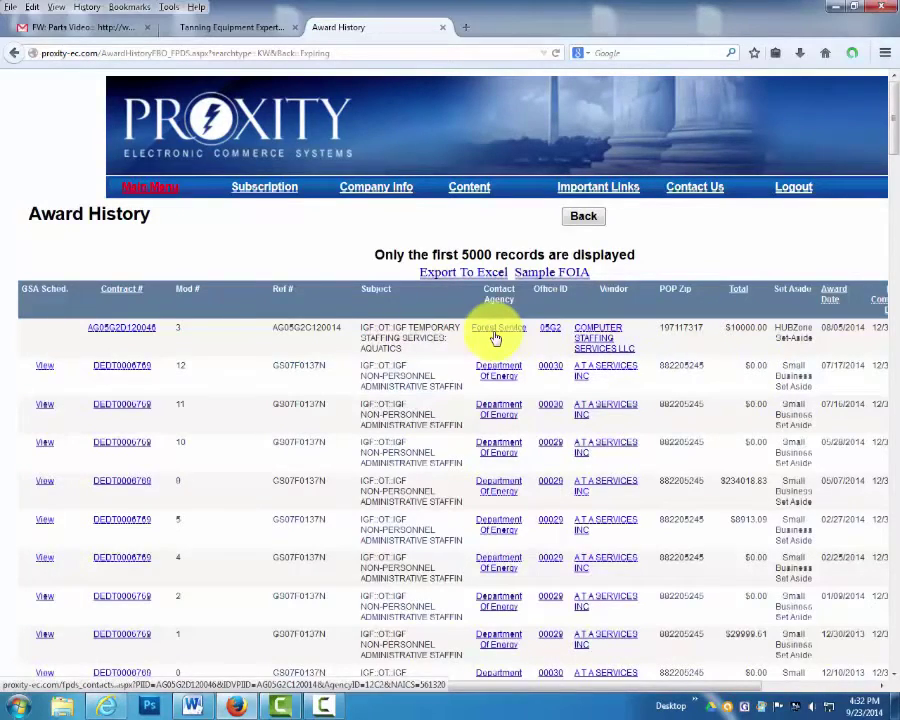
click(583, 686)
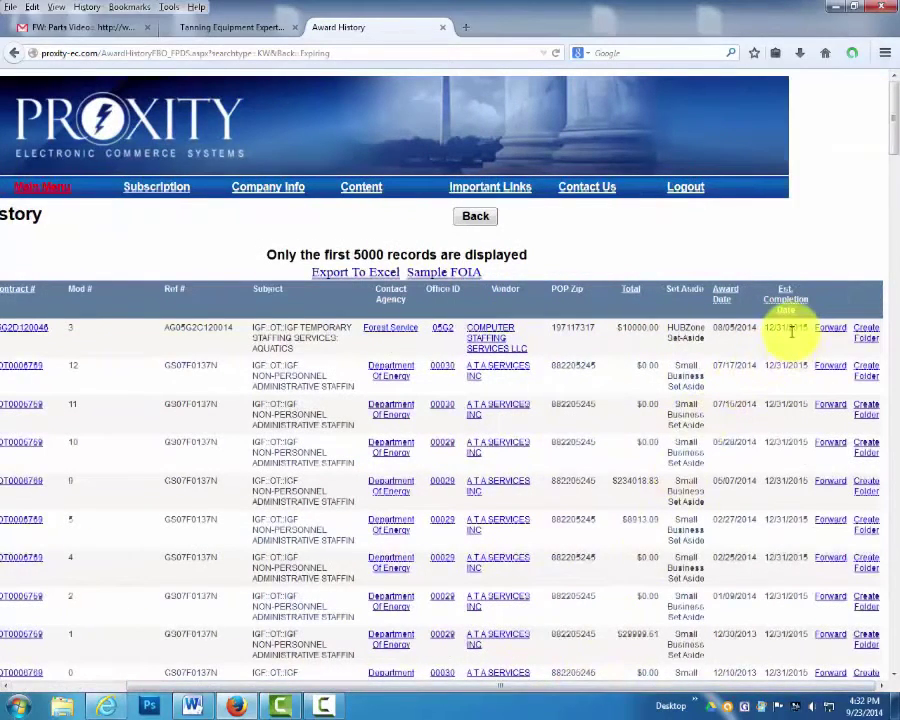
key(alt+Left)
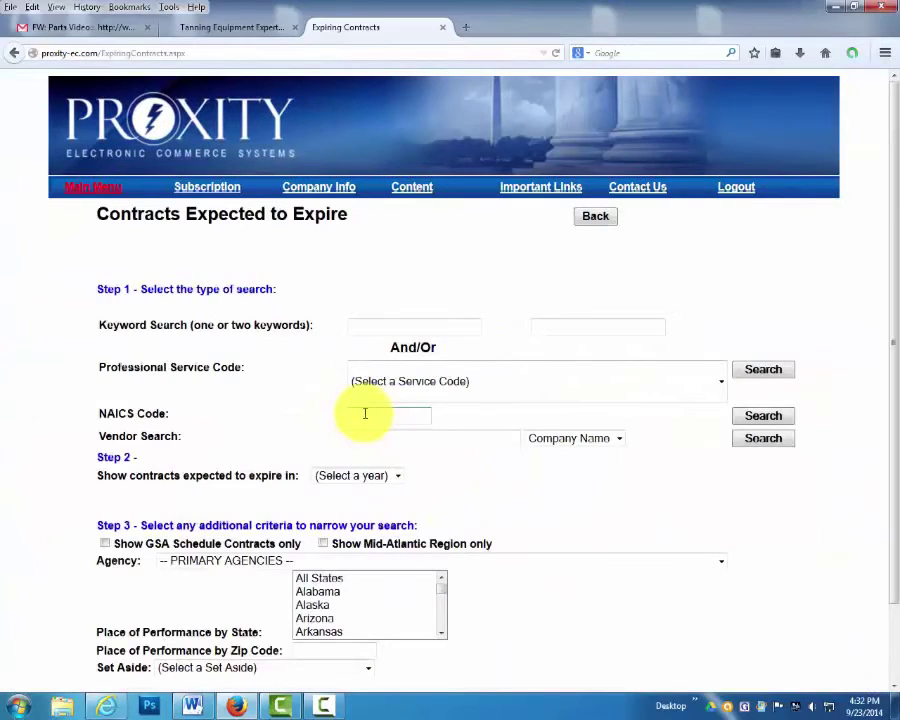
Search NAICS 541611 for contracts expiring in 2015, scroll the results, then return to the main menu.
text(541611)
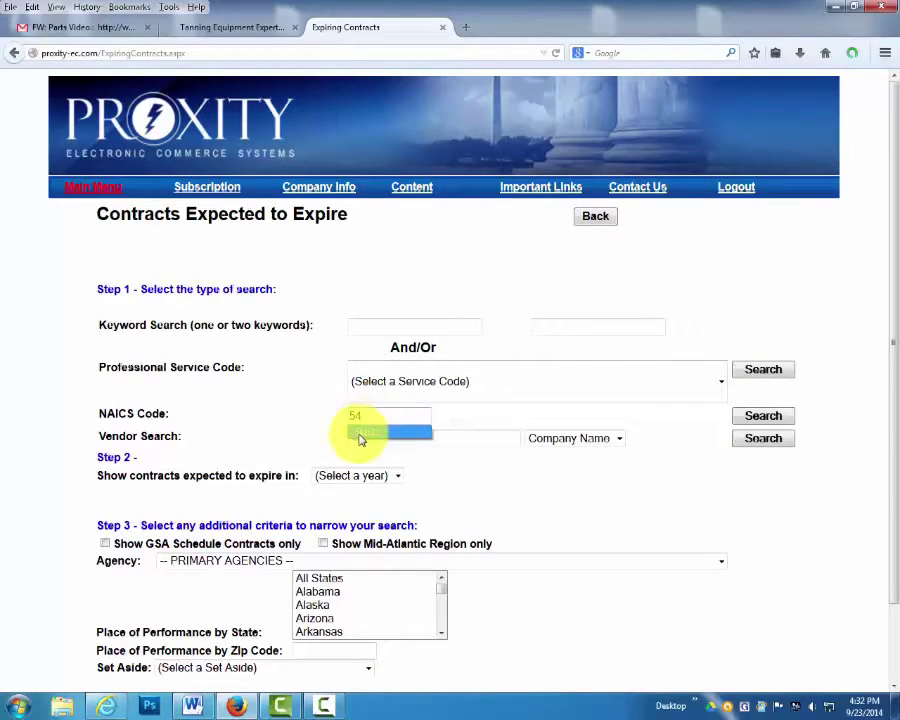
click(362, 431)
click(396, 478)
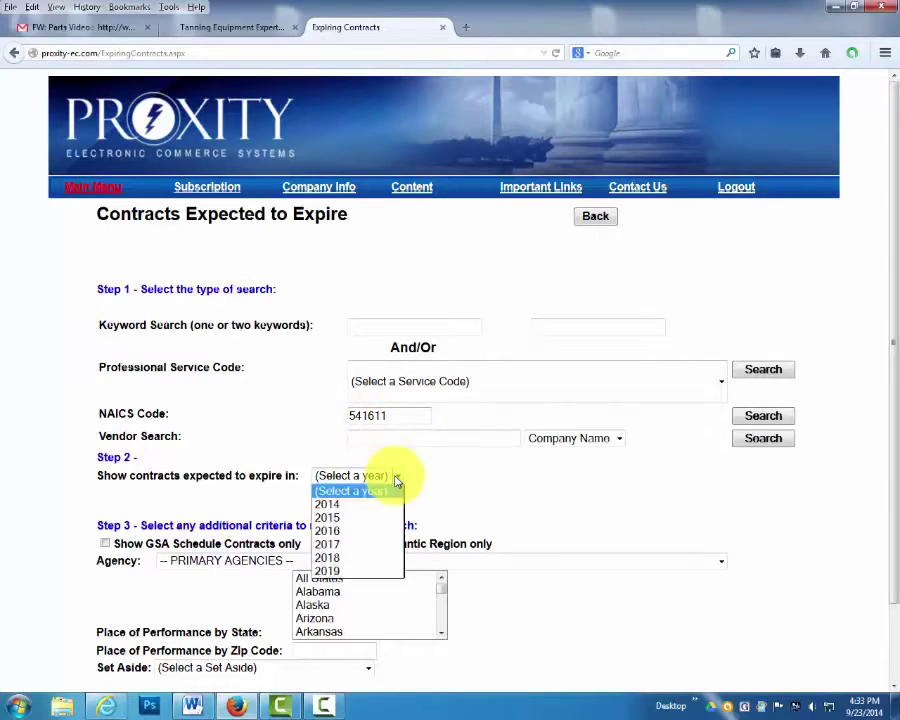
click(339, 519)
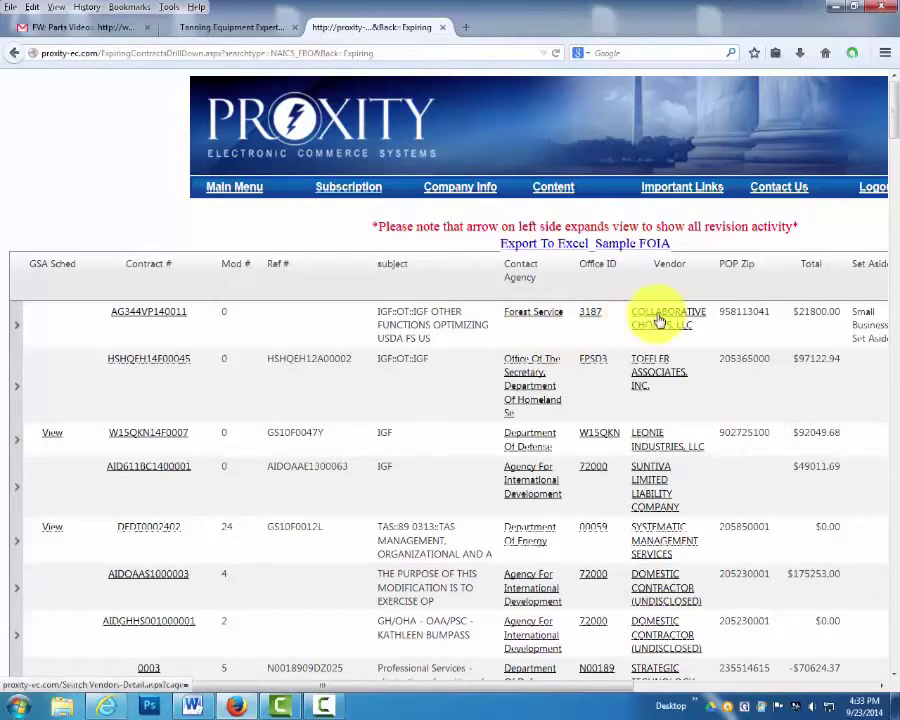
scroll(660, 305, right, 4)
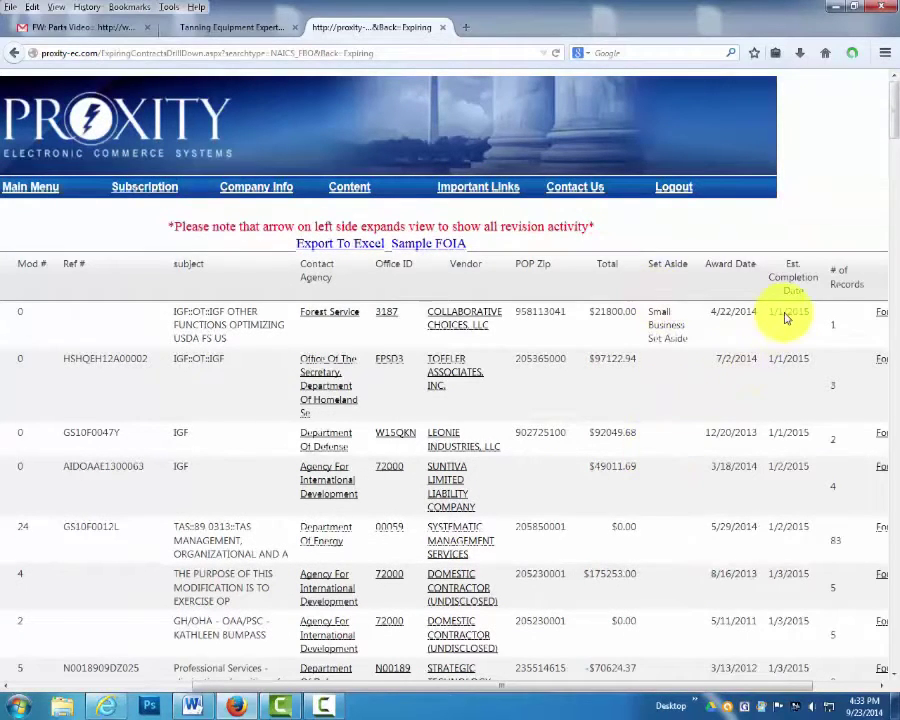
key(alt+Left)
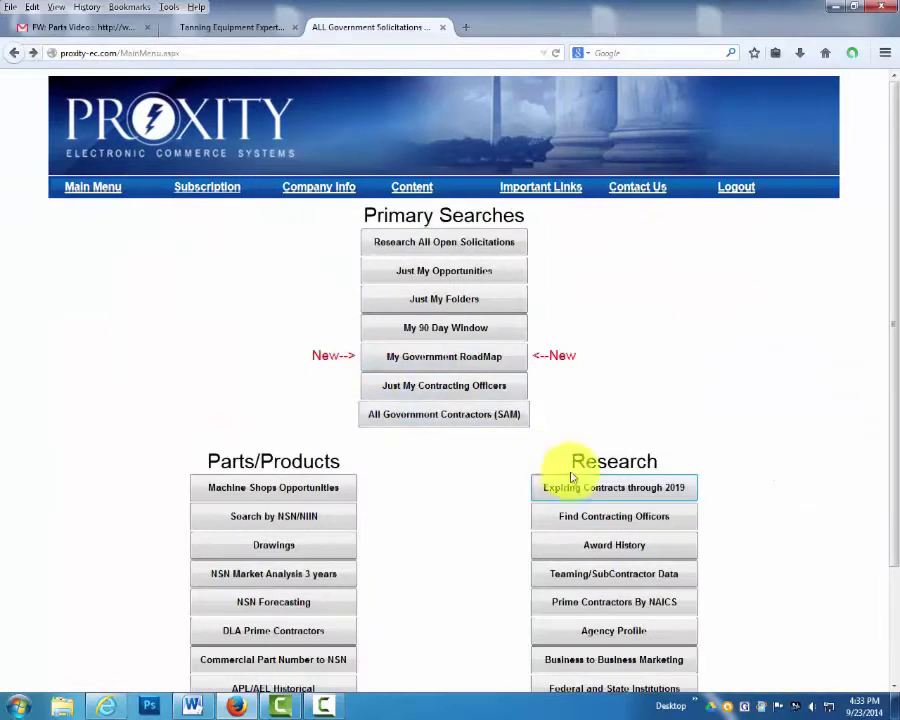
Search contracting officers by NAICS 541611, leaving the State and Agency filters unchanged.
click(620, 520)
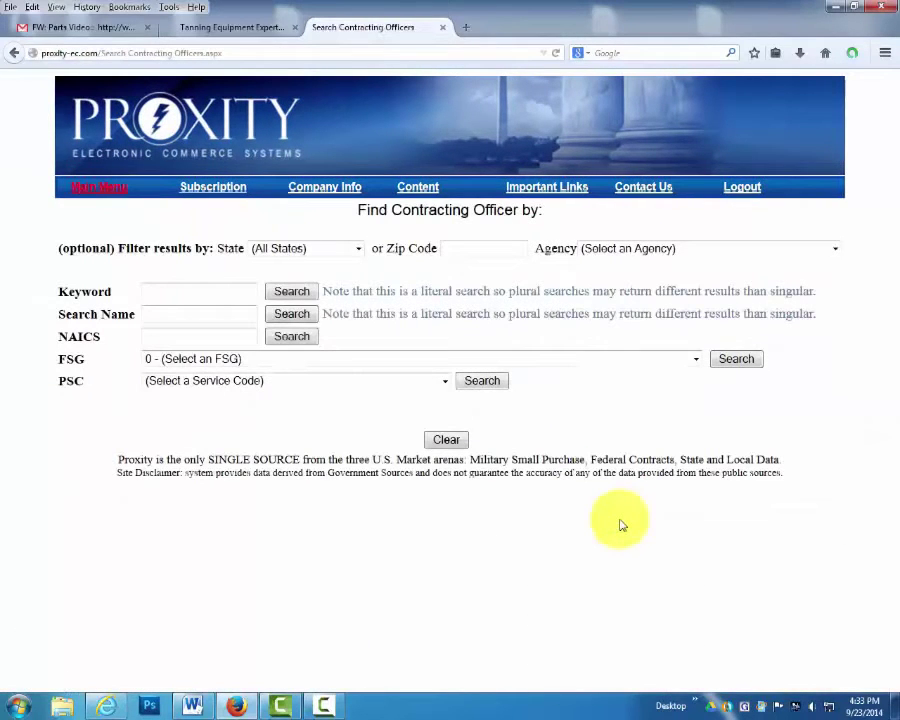
click(357, 249)
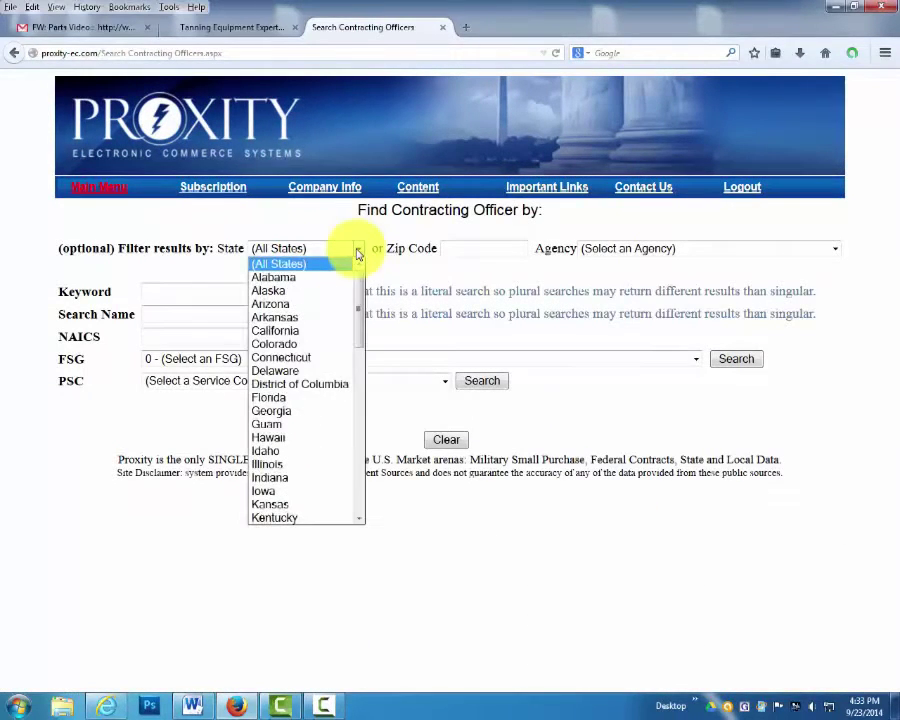
click(836, 251)
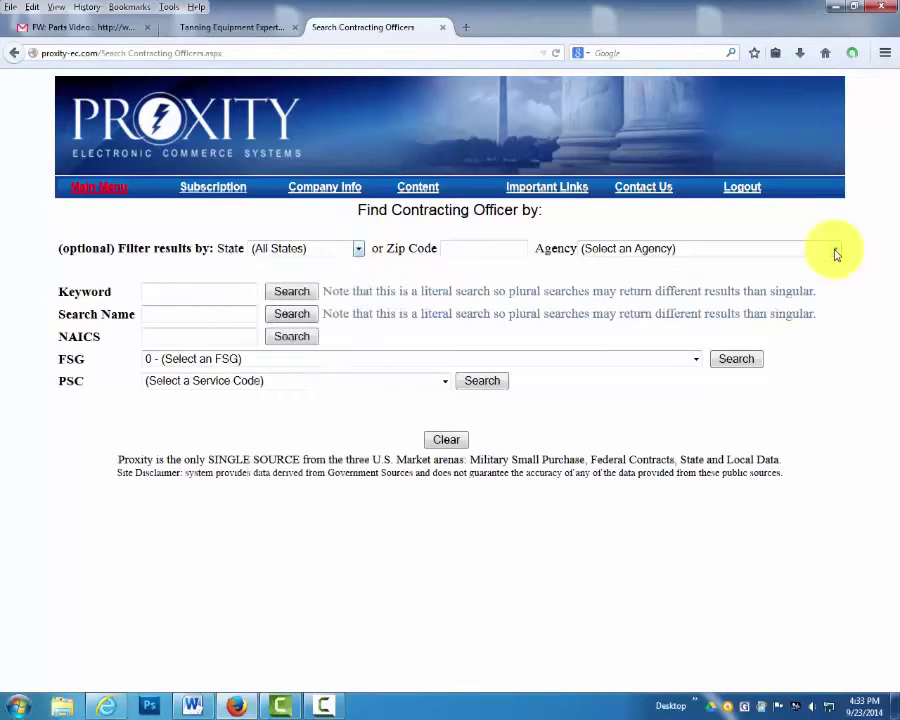
click(837, 252)
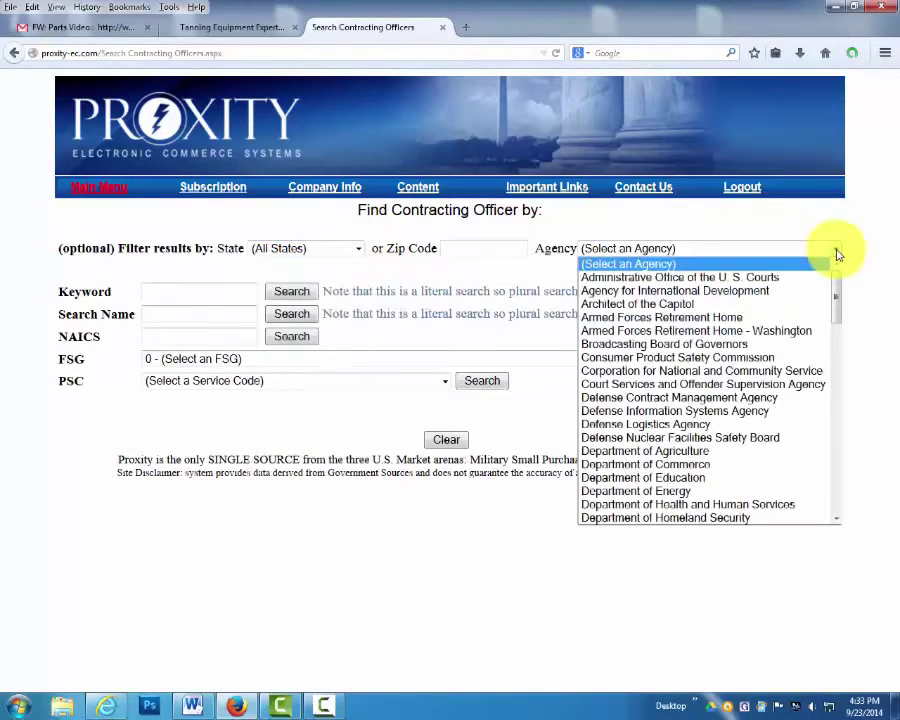
click(166, 337)
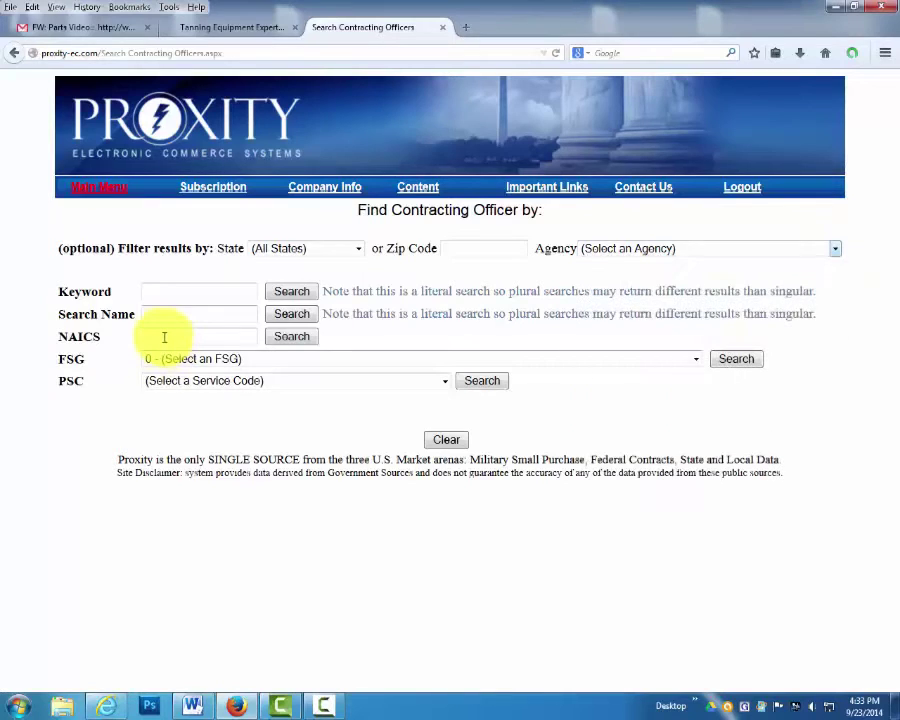
text(541)
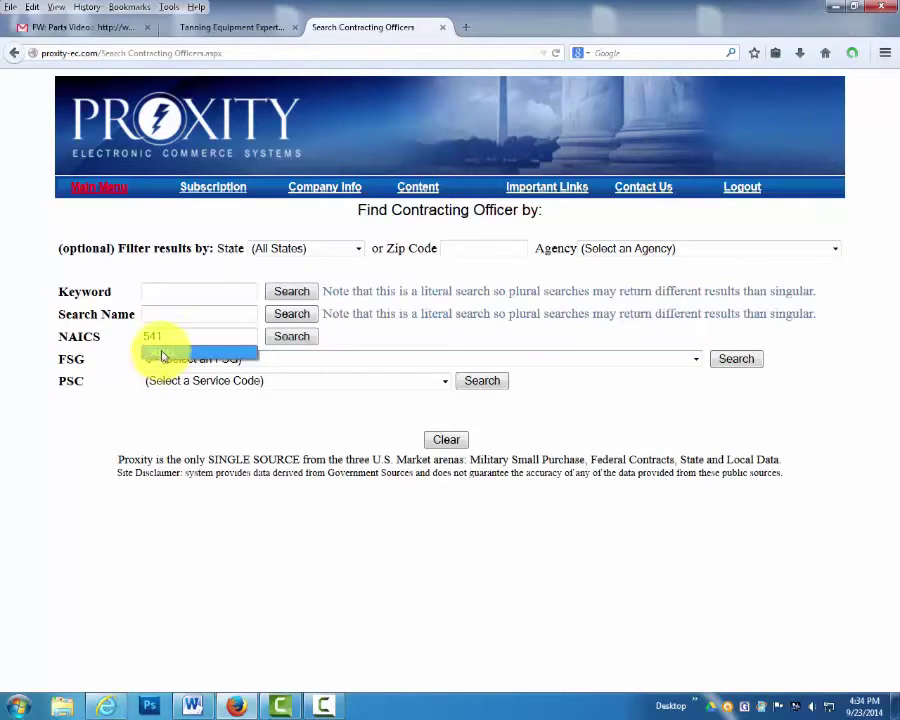
click(161, 353)
click(296, 337)
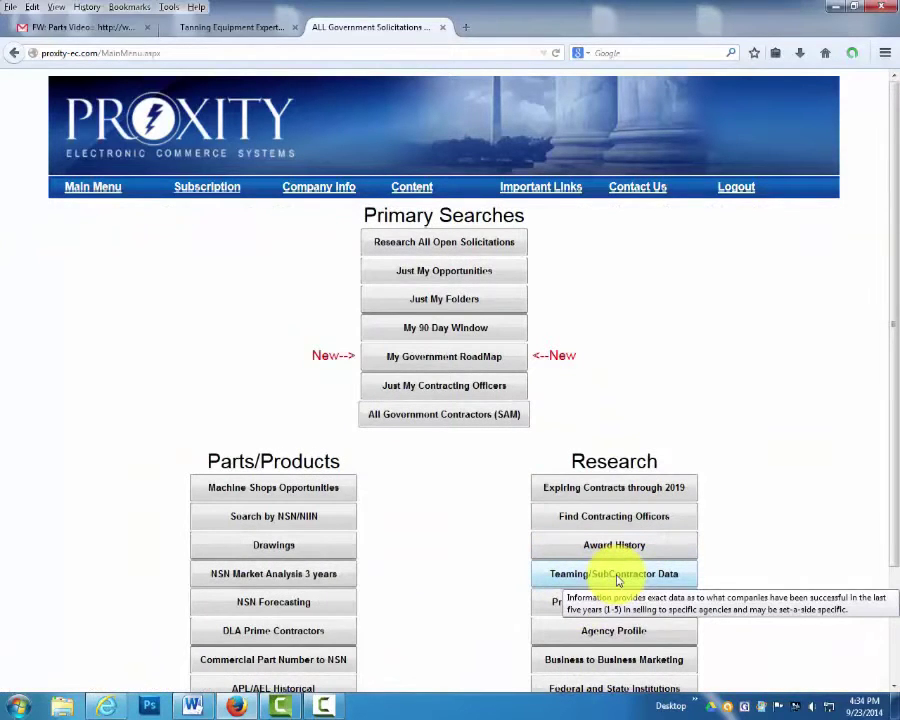
Search teaming partners for Bureau Of Customs And Border Protection with NAICS 541611 and view the first vendor's details.
click(618, 578)
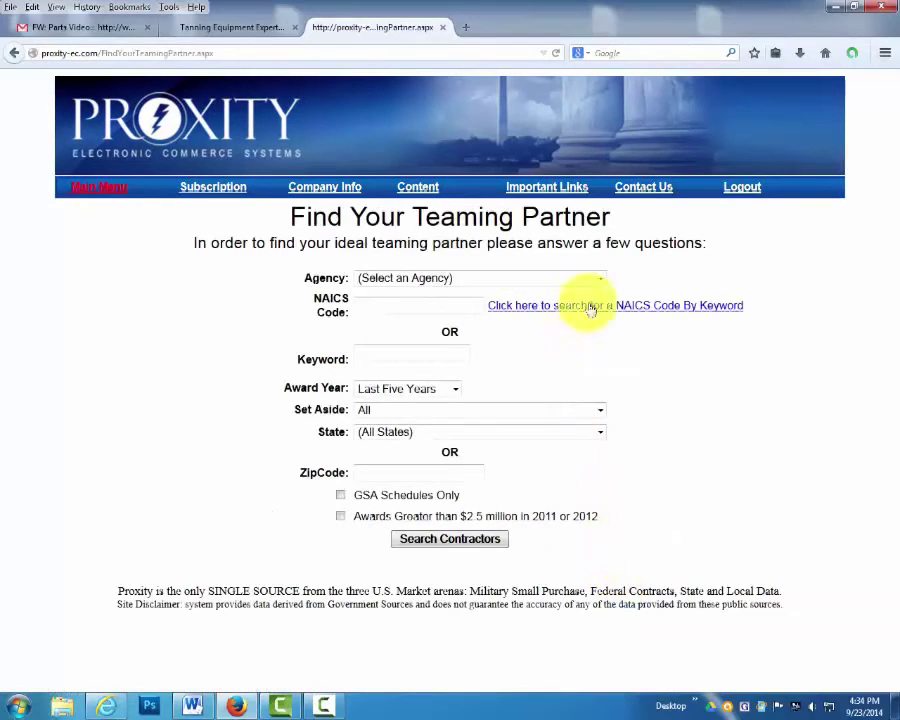
click(599, 282)
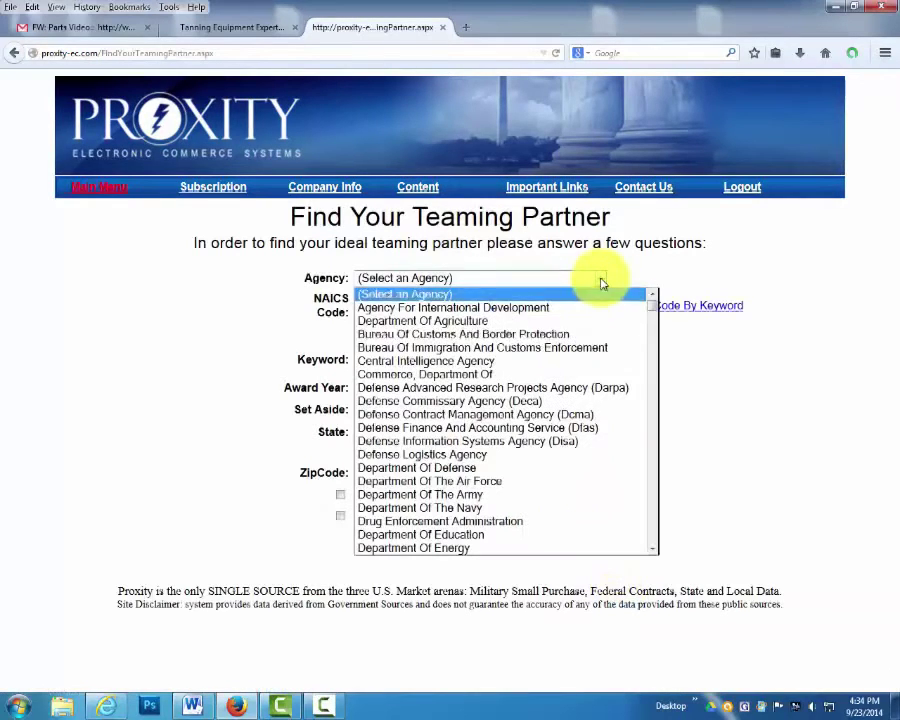
click(520, 338)
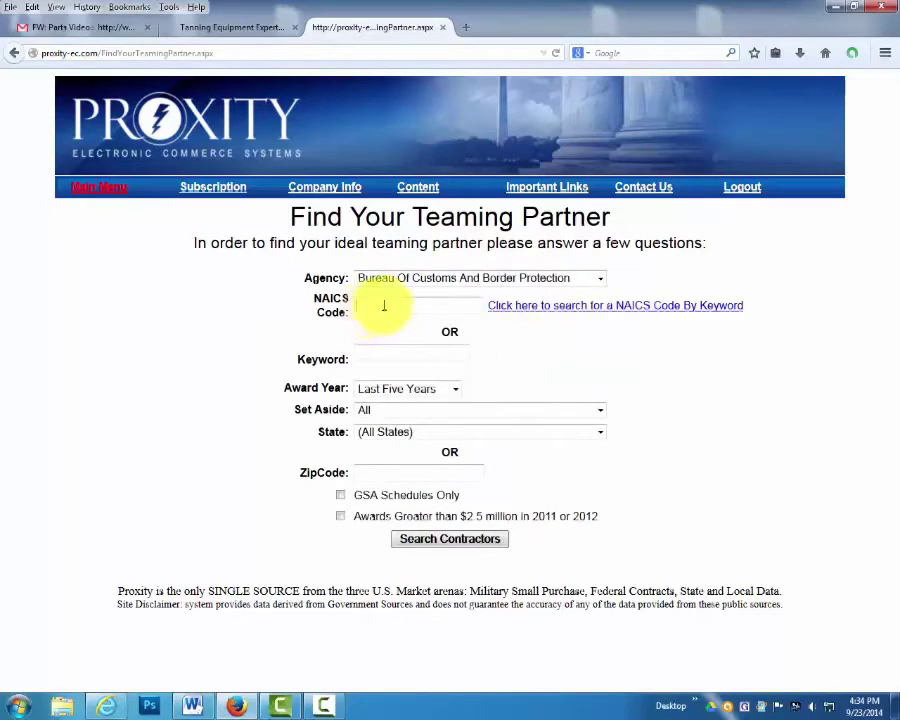
text(541)
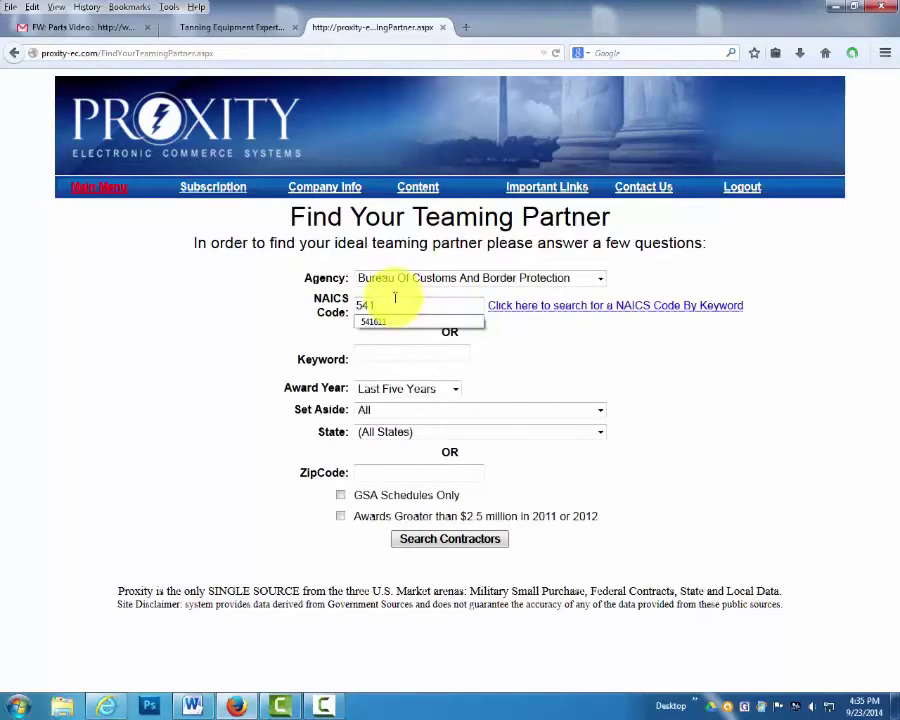
click(380, 322)
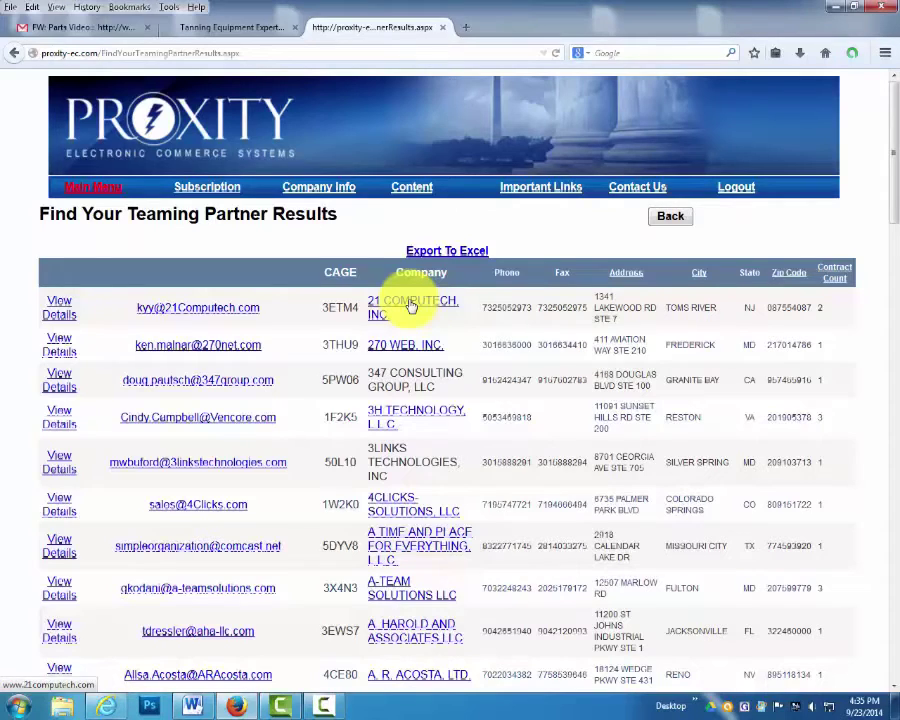
click(57, 306)
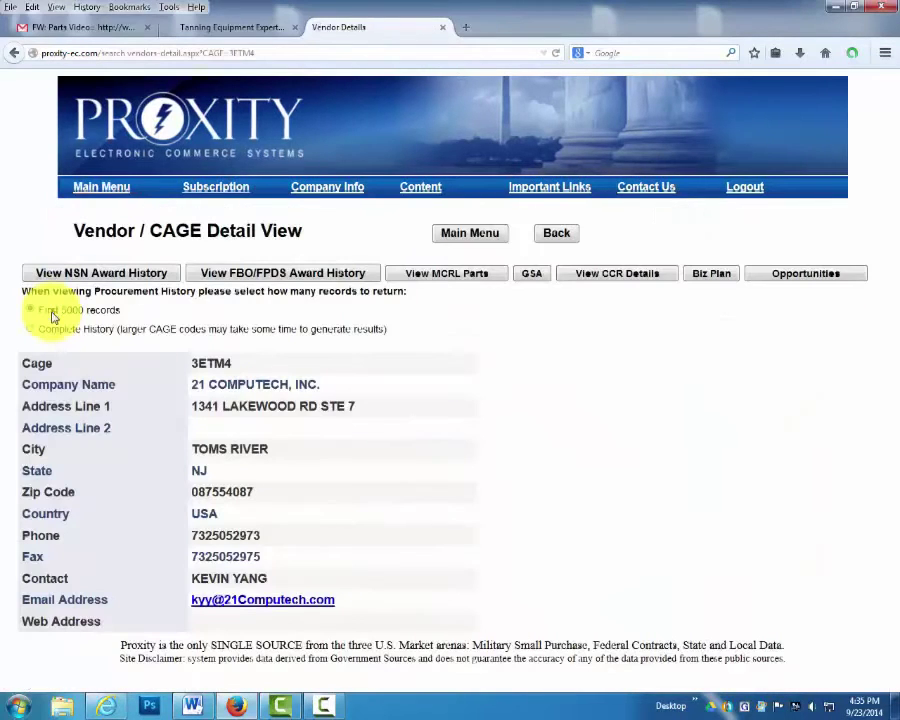
click(14, 52)
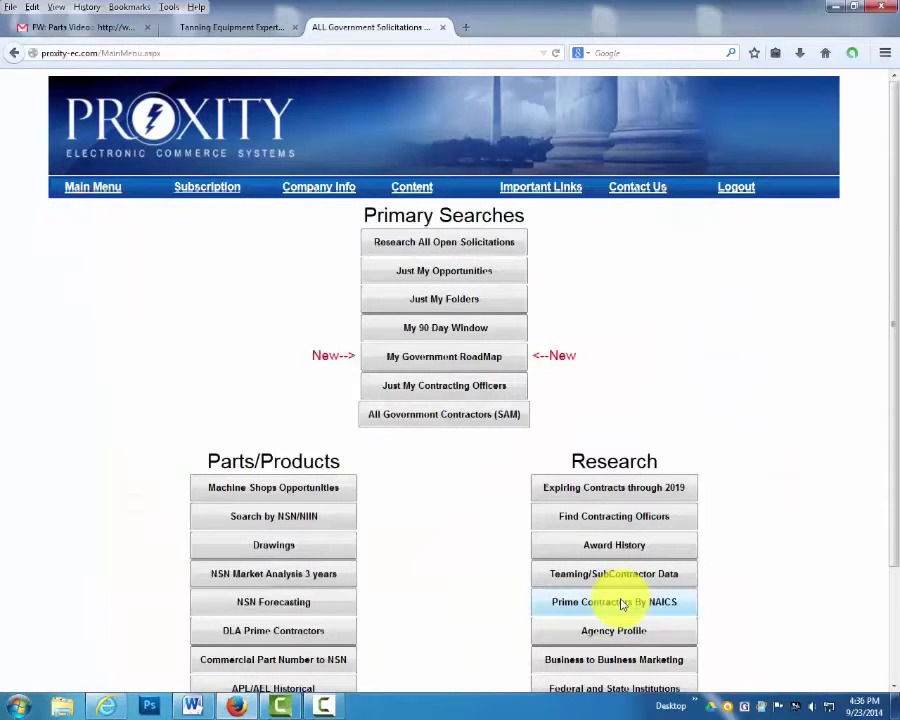
Show all prime contractors for NAICS 236220 and open B.L. Harbert's vendor detail record.
click(620, 602)
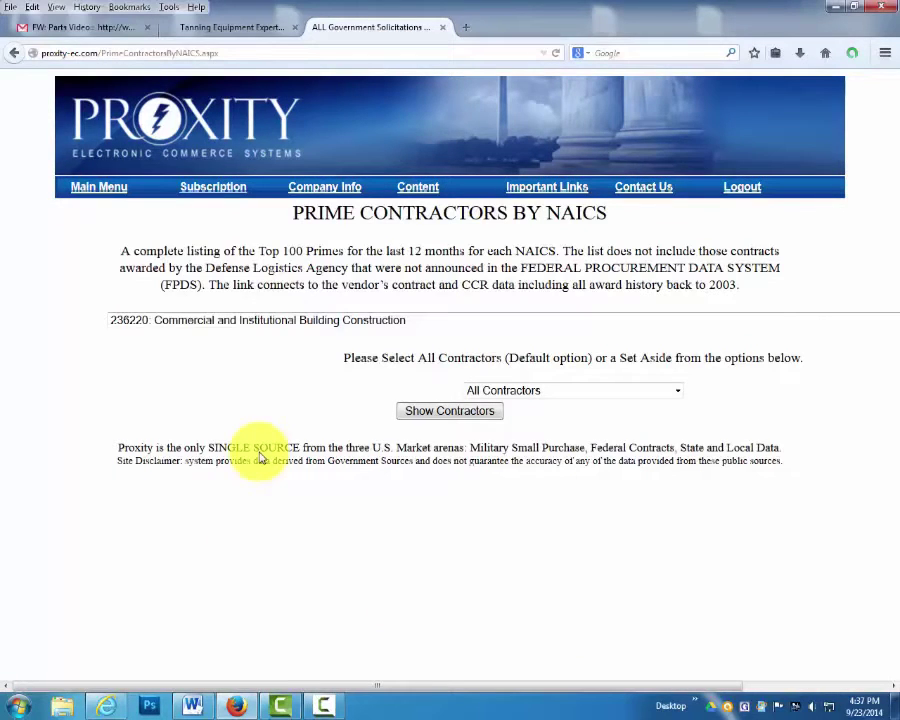
click(448, 412)
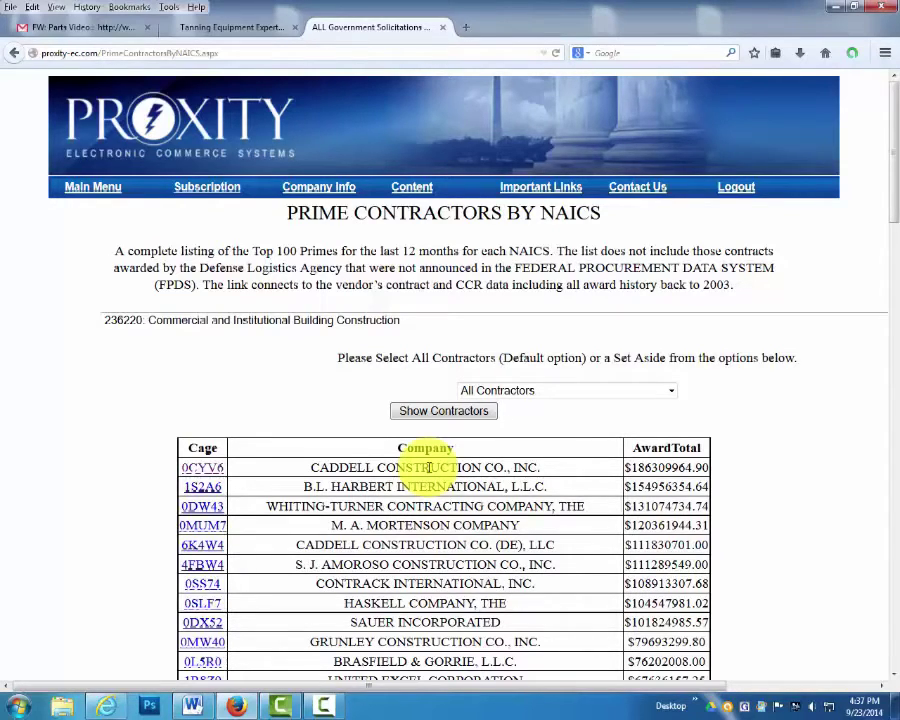
click(203, 490)
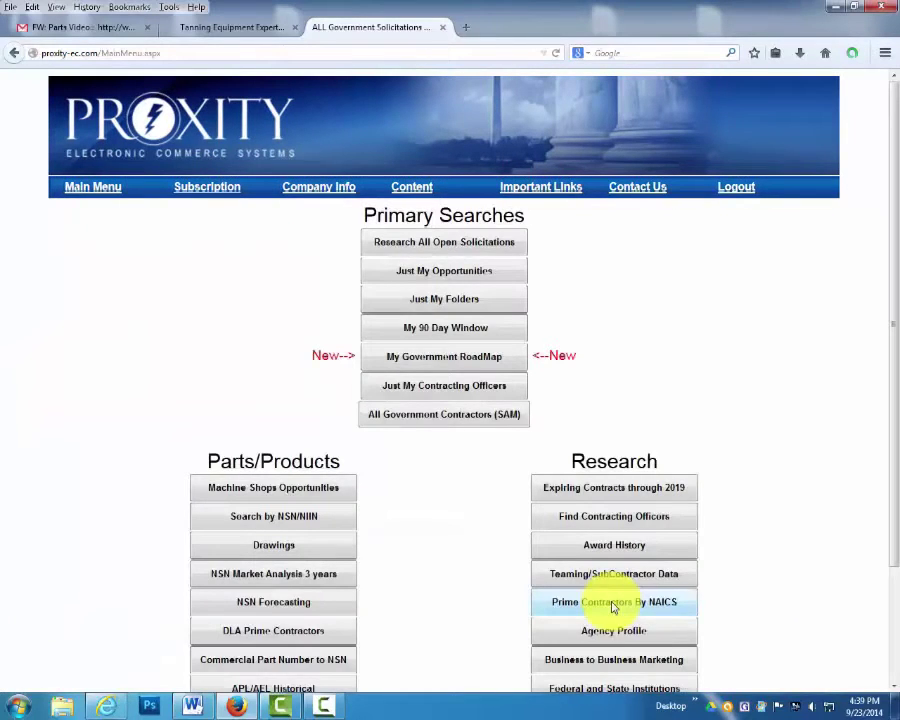
Open the Department of Defense agency profile and list its 21 sub-agencies.
click(605, 631)
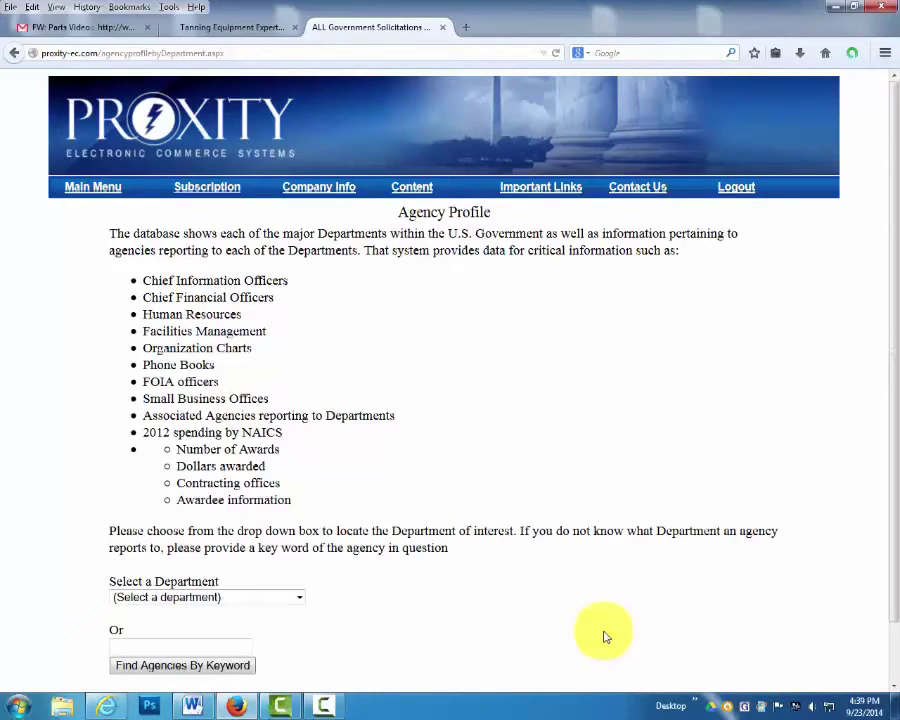
click(299, 597)
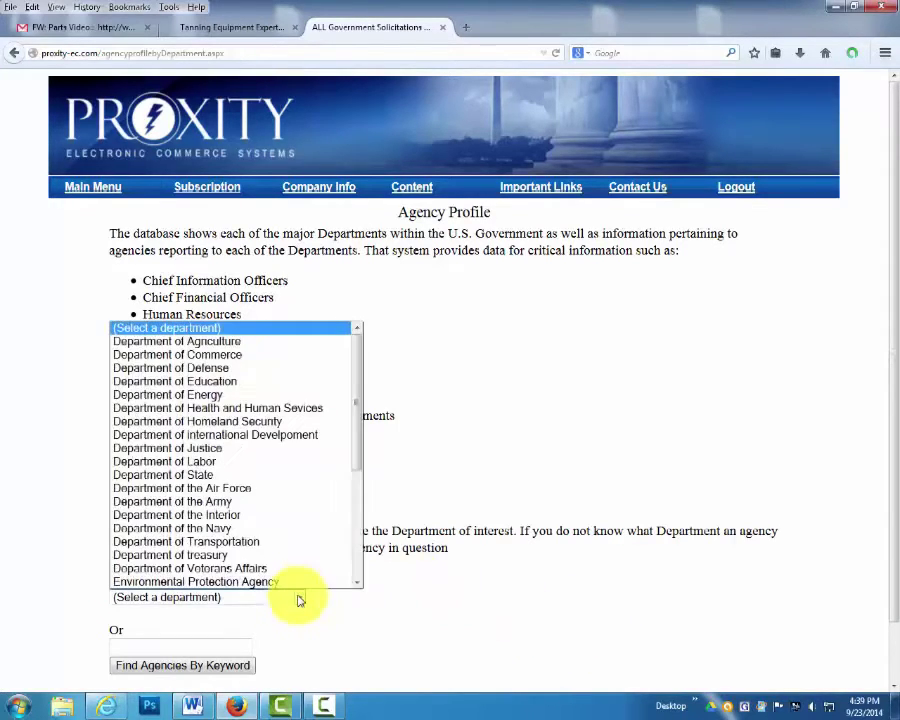
click(212, 368)
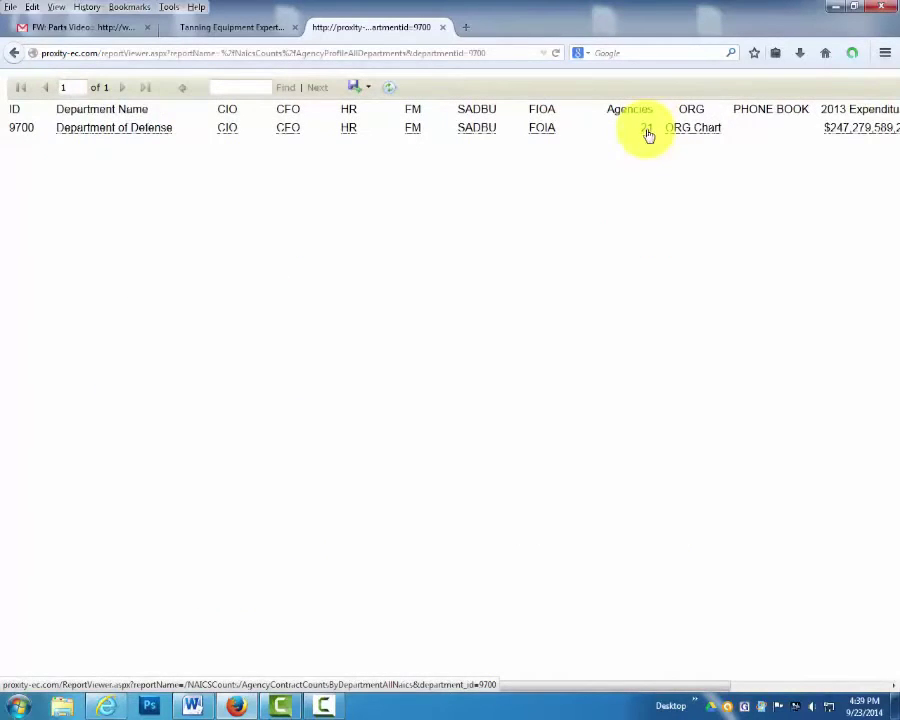
click(647, 130)
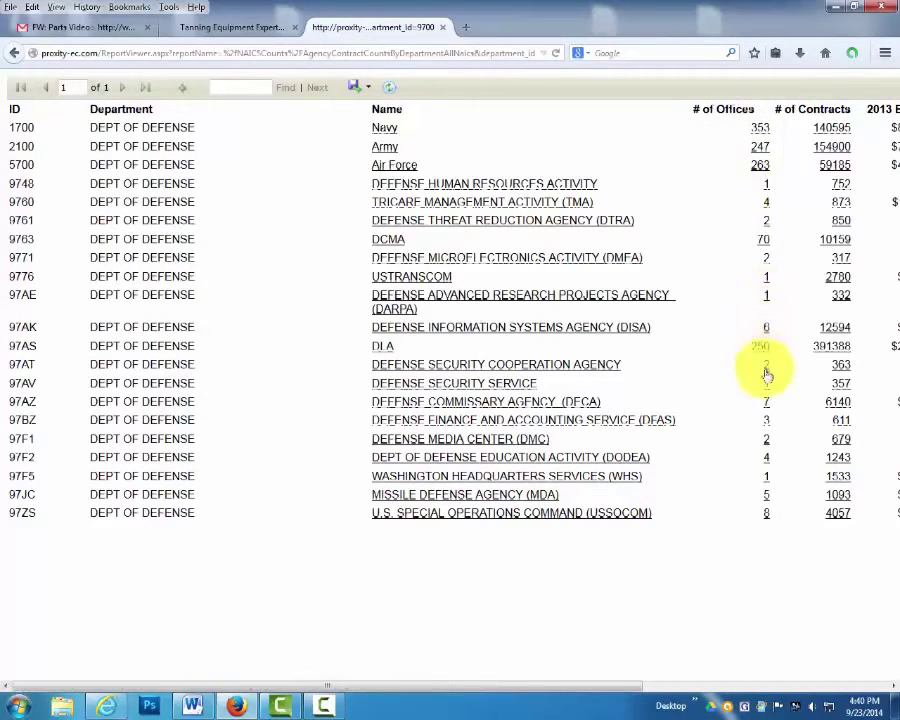
View the Navy's contracts broken down by NAICS, then return to the main menu.
click(835, 129)
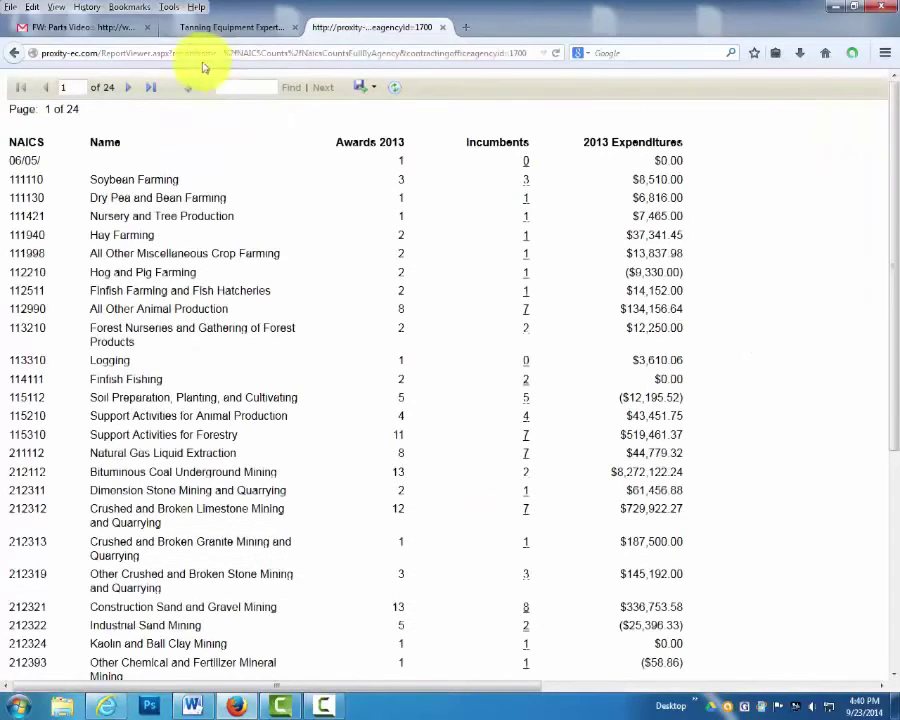
click(14, 53)
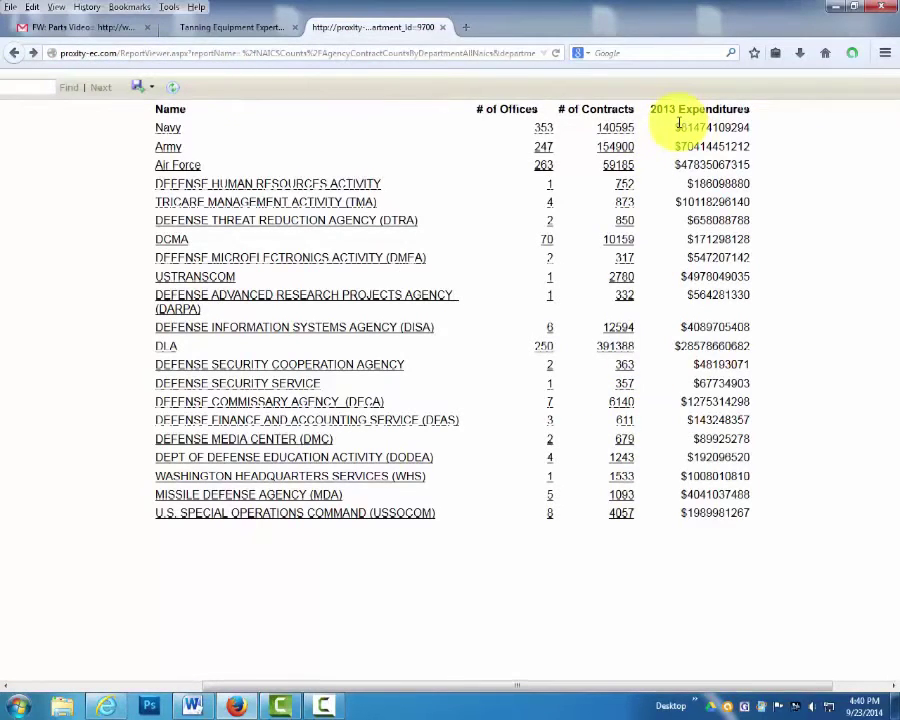
key(alt+Left)
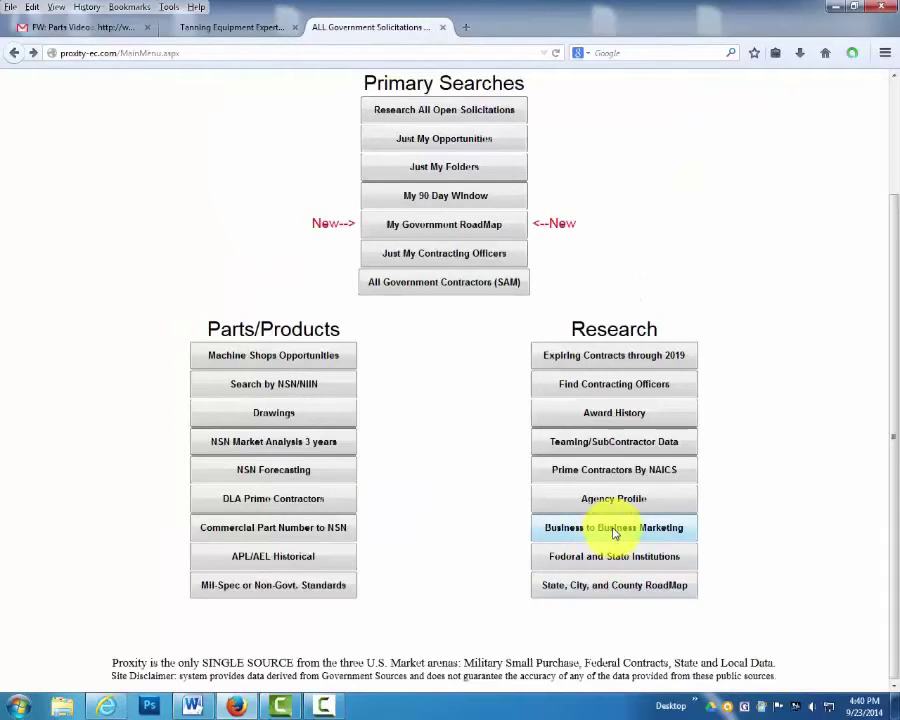
Search companies within a 100 radius under NAICS 236220, leaving company size unset, and view 3X STRATEGIES LLC's details.
click(614, 530)
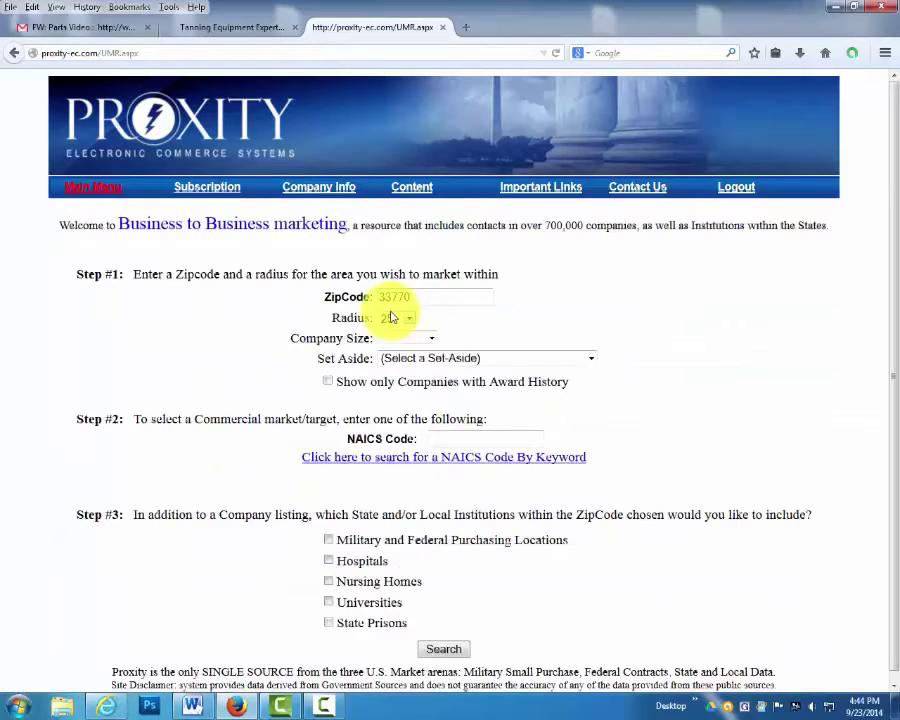
click(409, 320)
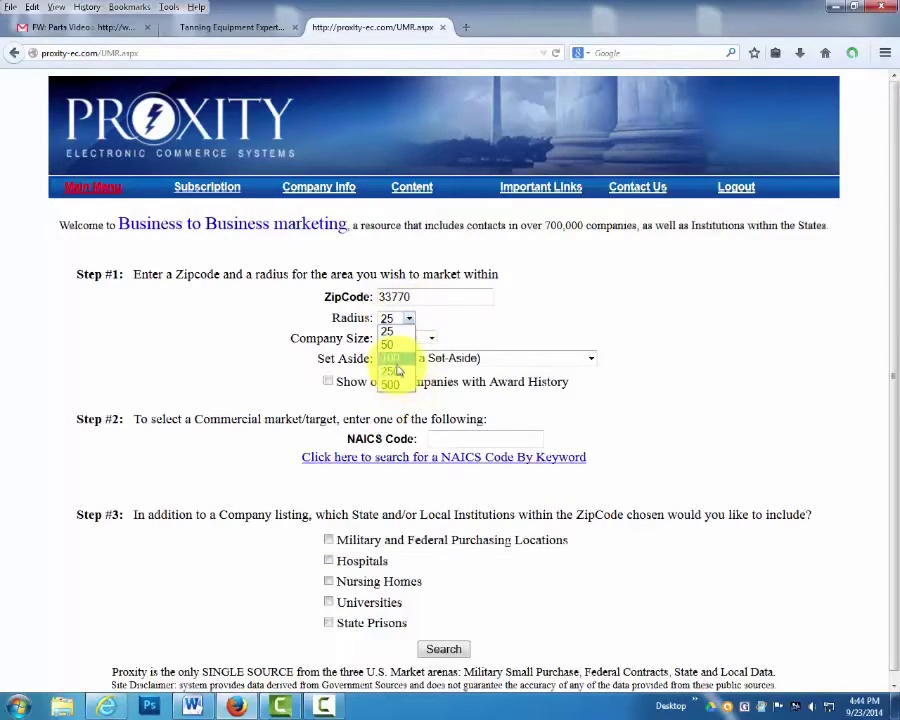
click(398, 360)
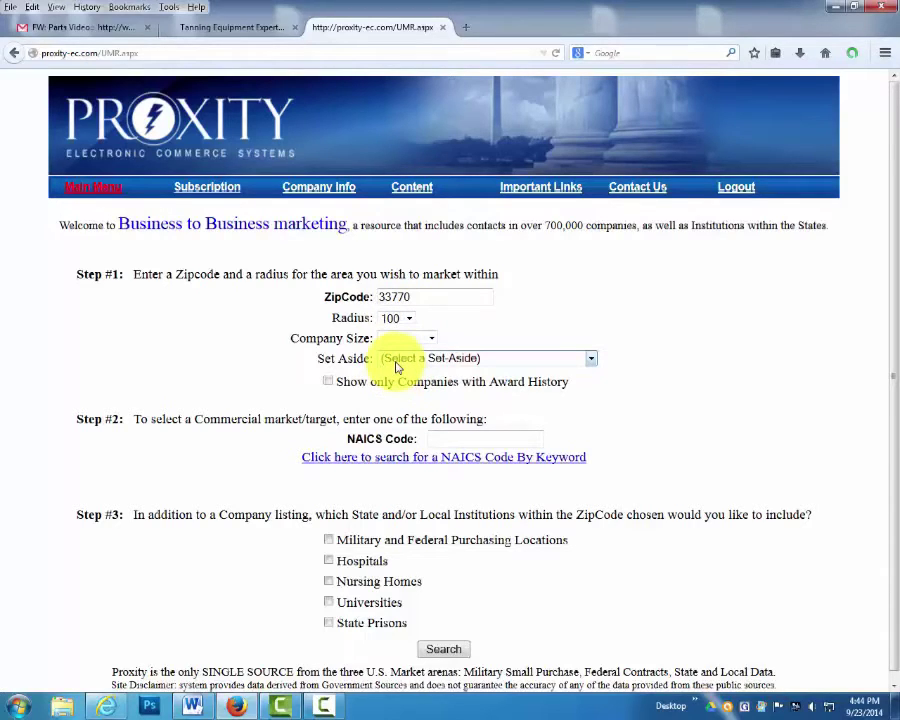
click(430, 339)
click(434, 438)
text(2)
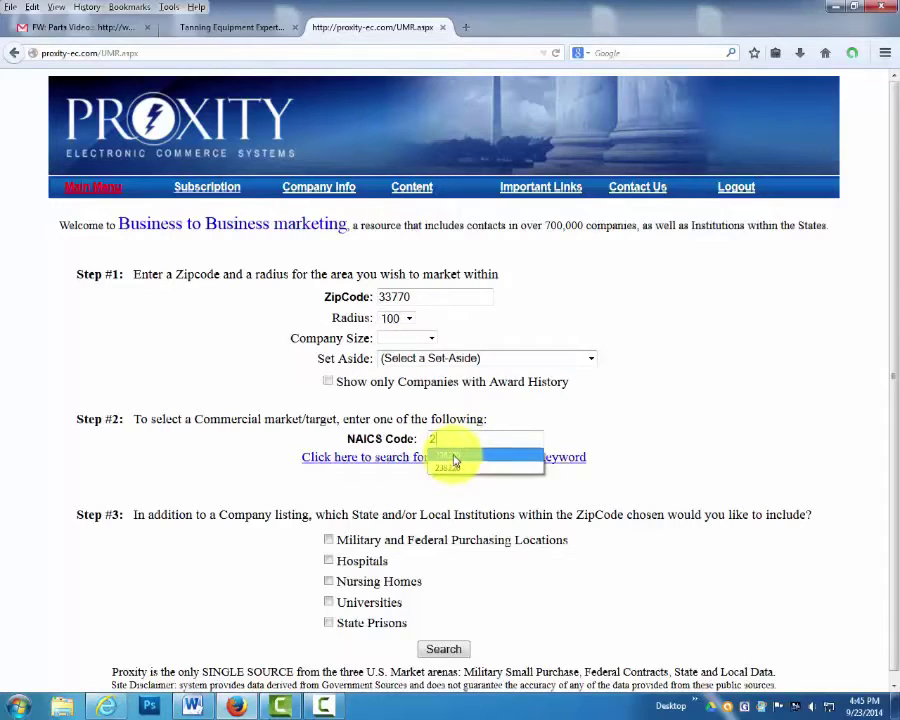
click(454, 456)
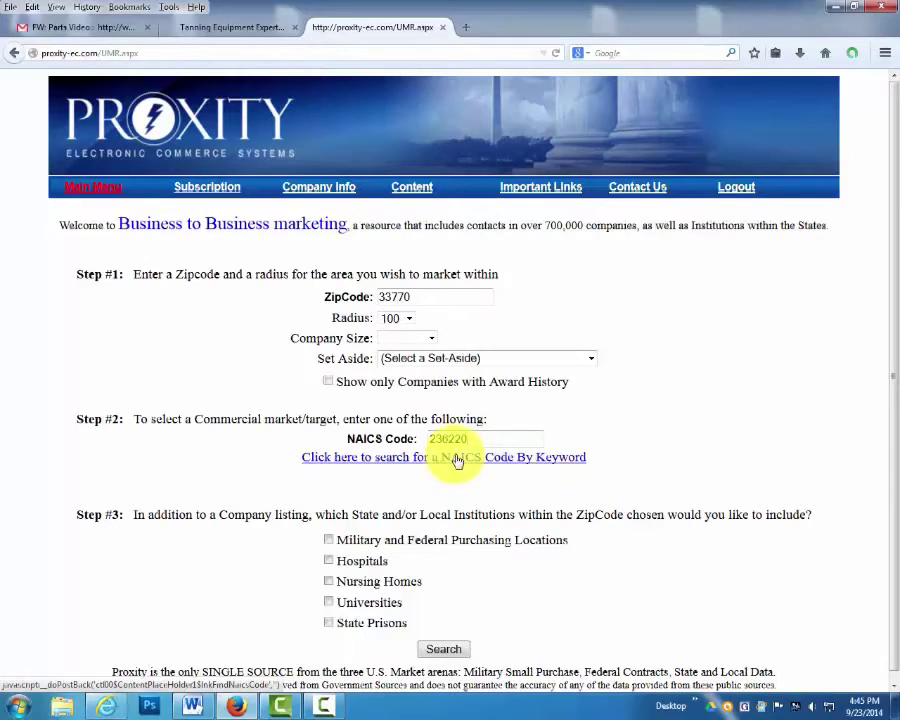
click(446, 652)
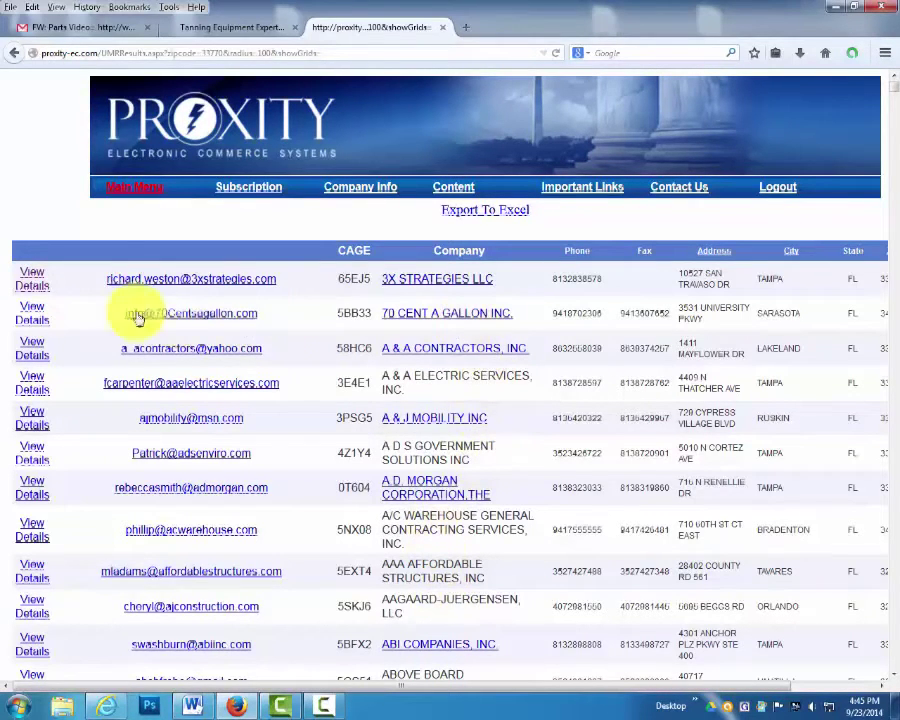
click(25, 283)
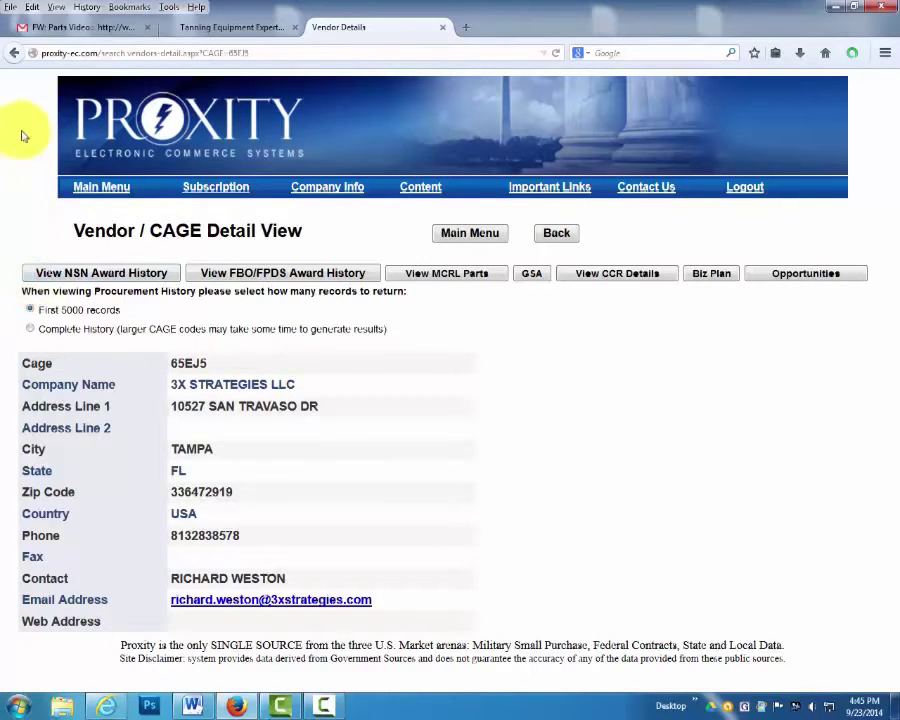
click(13, 53)
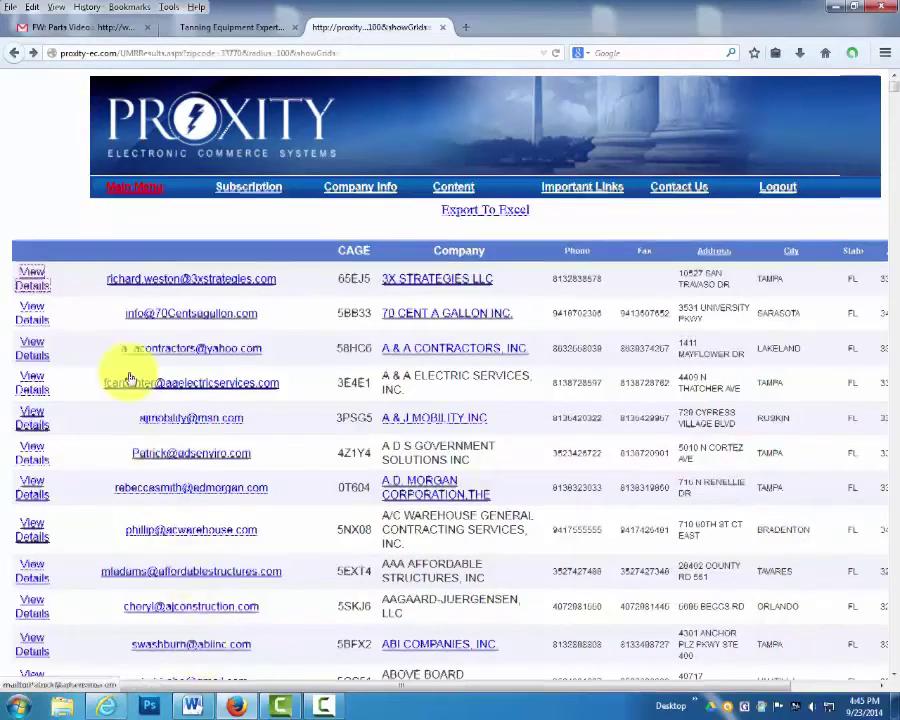
Restrict the company search to Service-disabled Veteran-owned firms with award history only.
key(alt+Left)
click(592, 362)
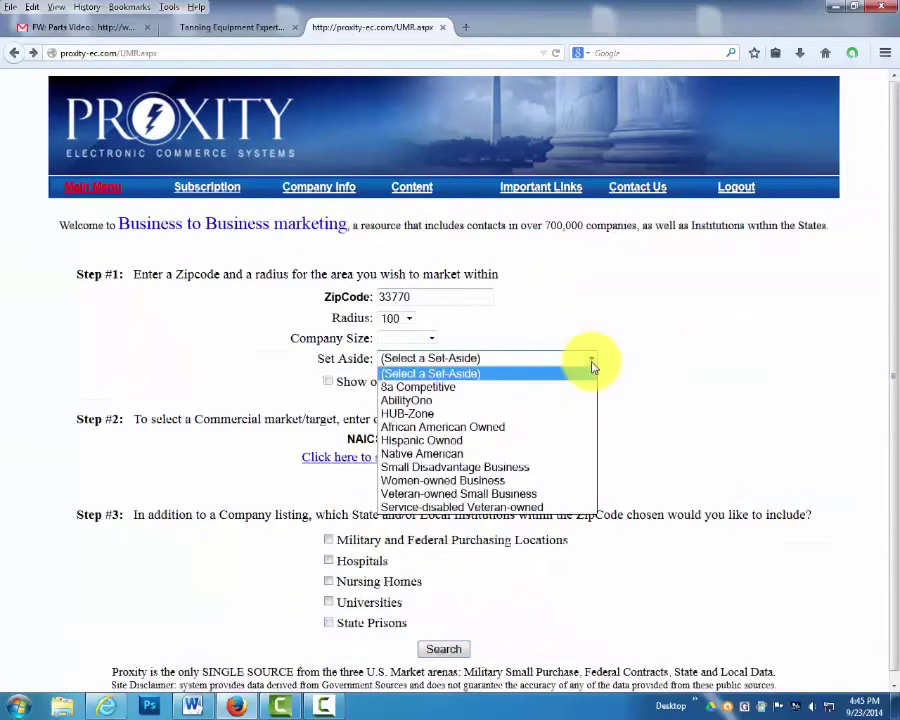
click(497, 508)
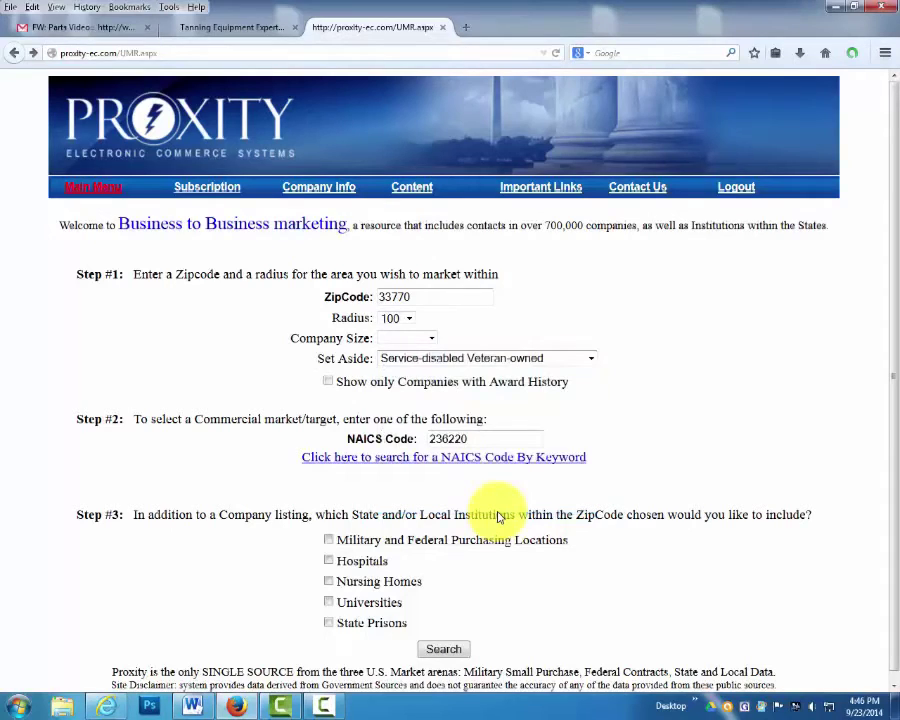
click(329, 381)
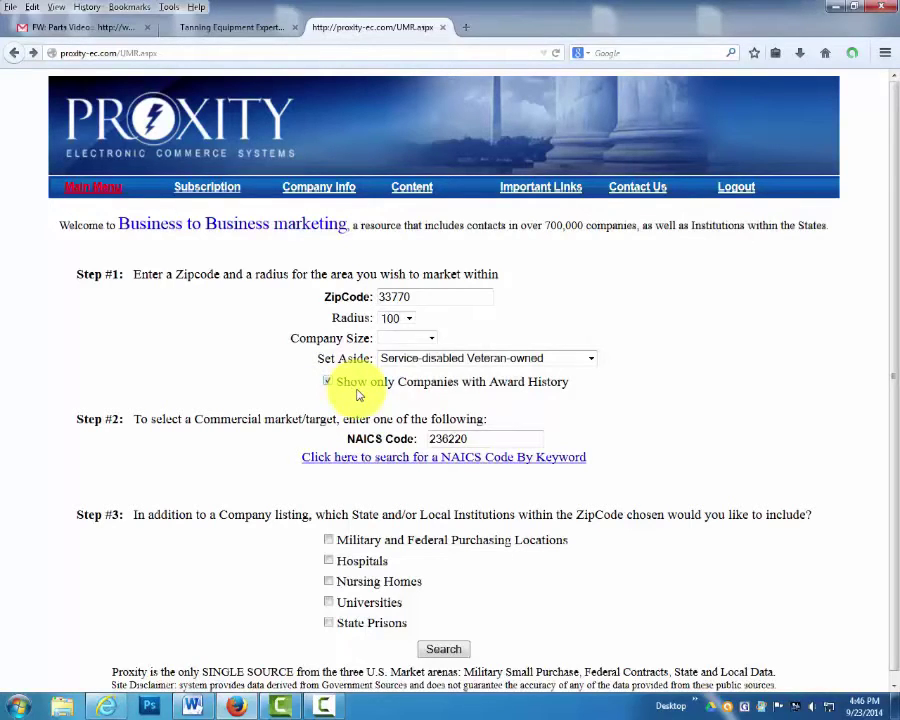
Change the NAICS code to 238220, rerun the search, then return to the main menu.
click(451, 438)
key(BackSpace)
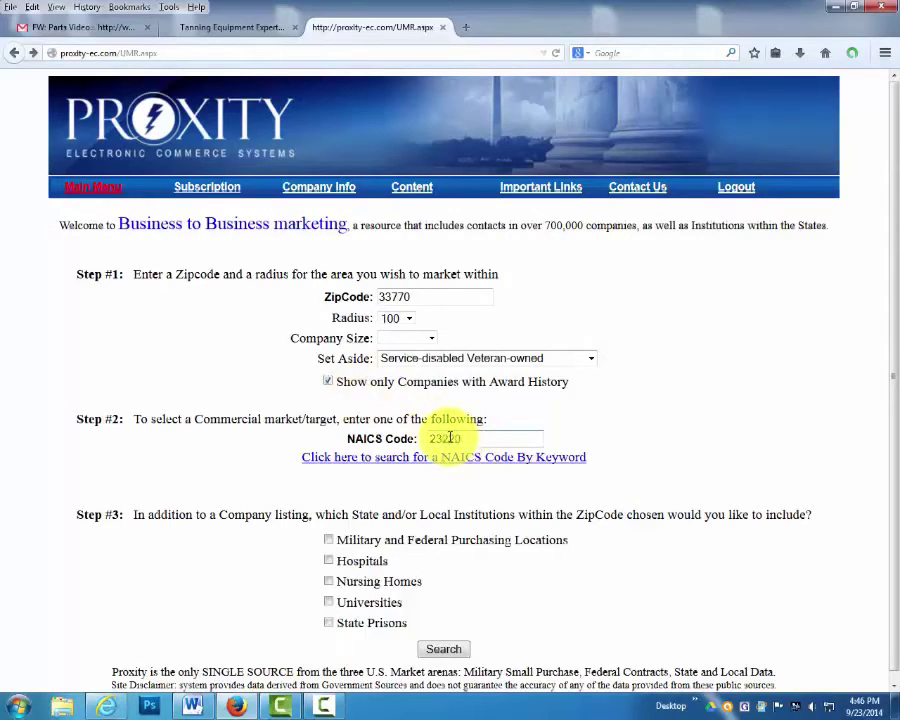
text(8220)
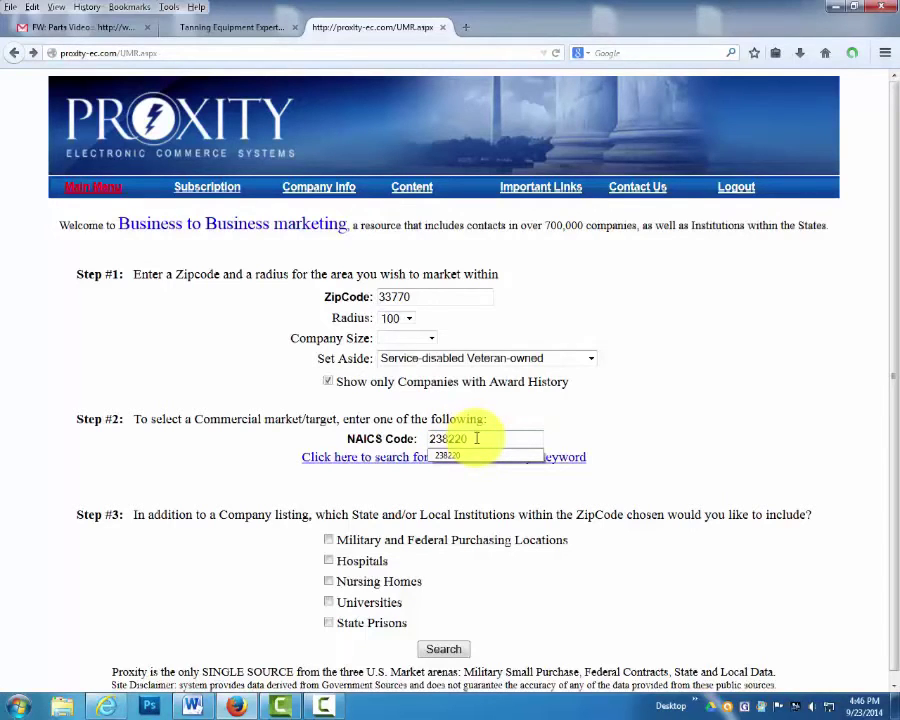
click(441, 652)
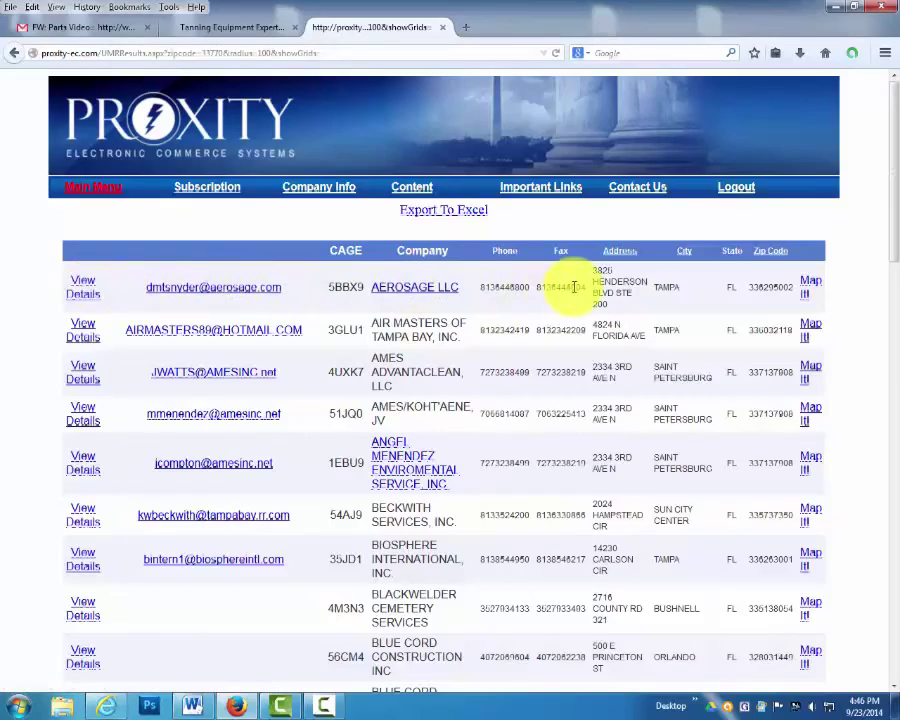
key(alt+Left)
scroll(525, 525, down, 3)
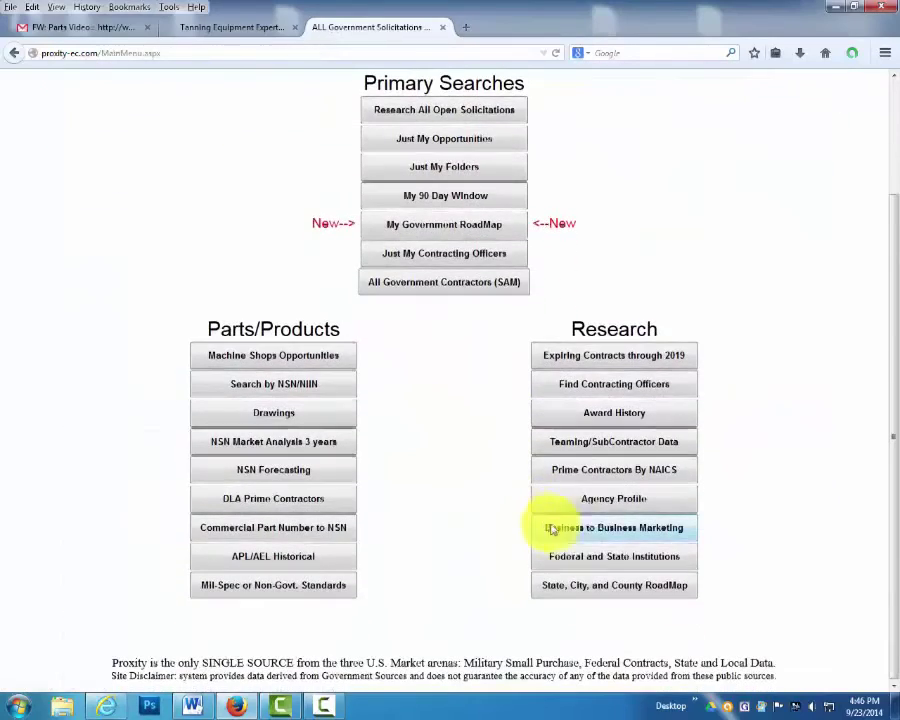
Submit the Federal and State Institutions search for Alabama, review the Defense locations, then open the State, City and County RoadMap.
click(607, 557)
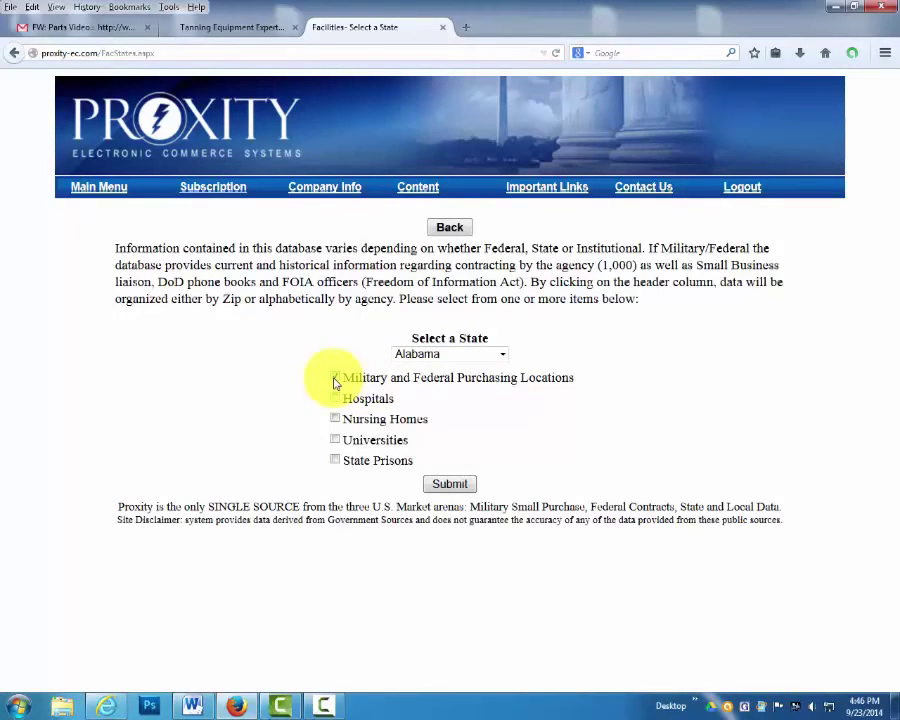
click(452, 486)
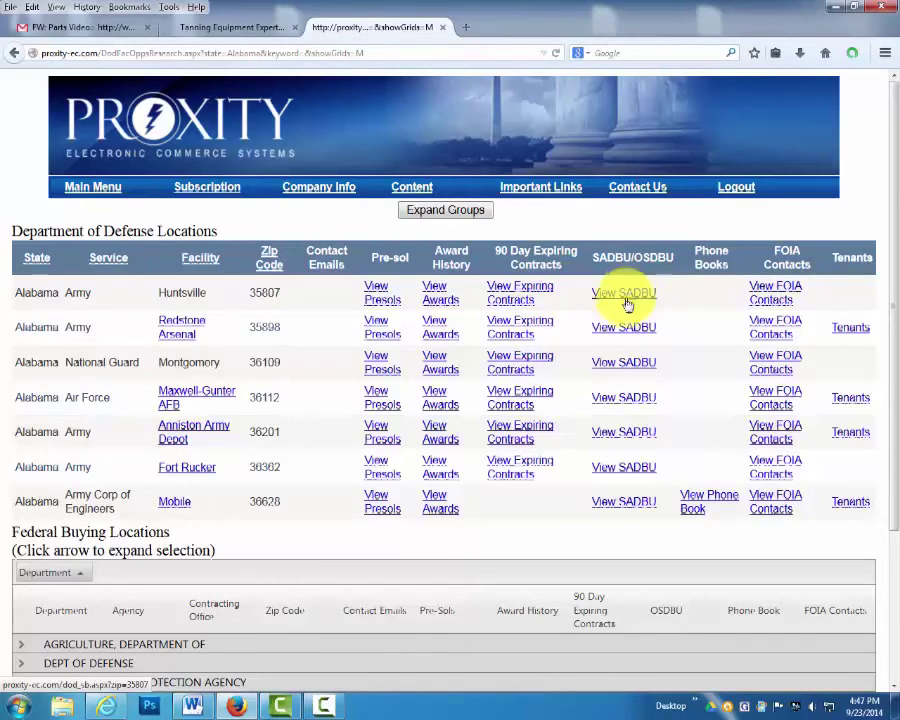
scroll(604, 355, down, 3)
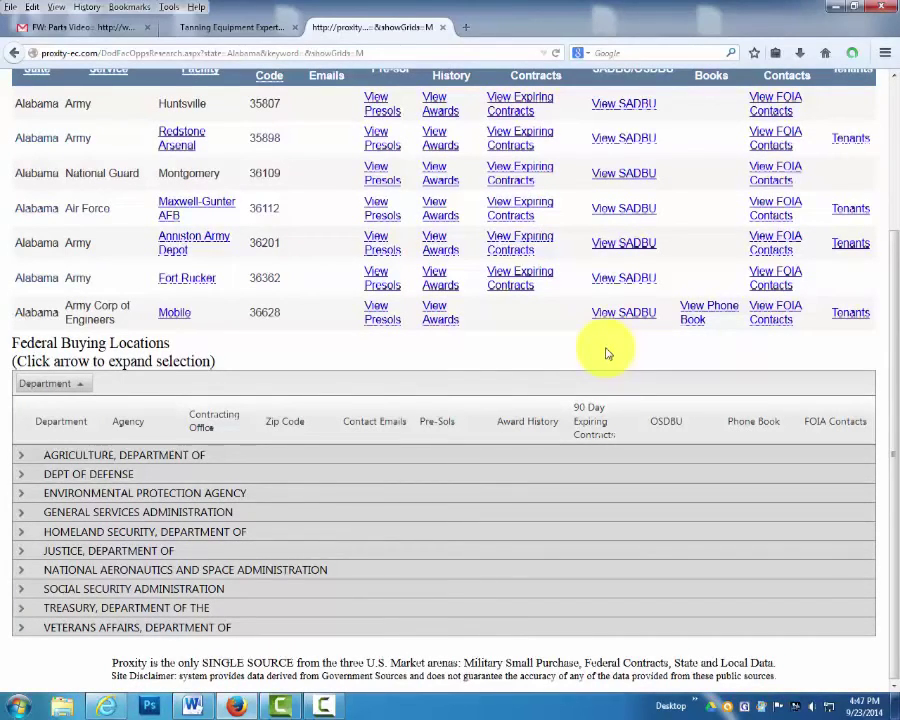
key(alt+Left)
click(610, 590)
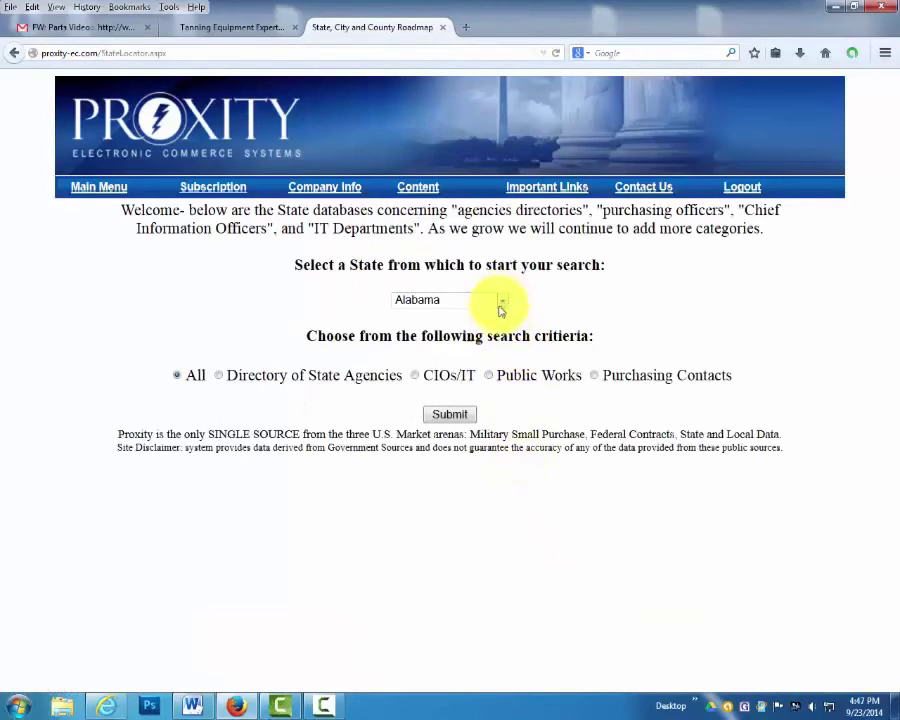
Submit the roadmap search for Alabama with All selected, then go back to the main menu.
click(447, 416)
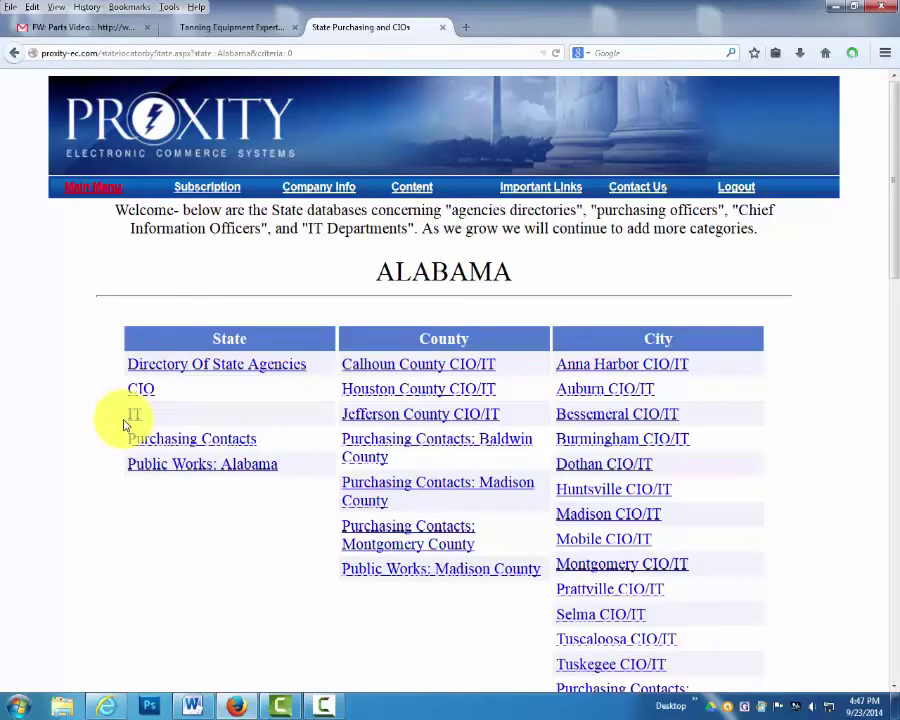
click(93, 187)
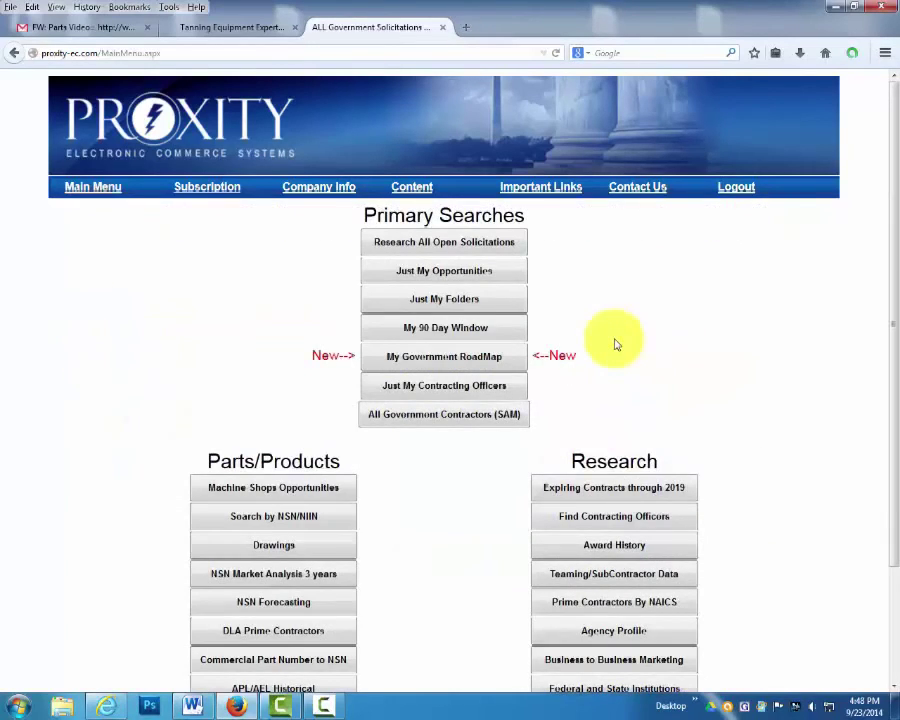